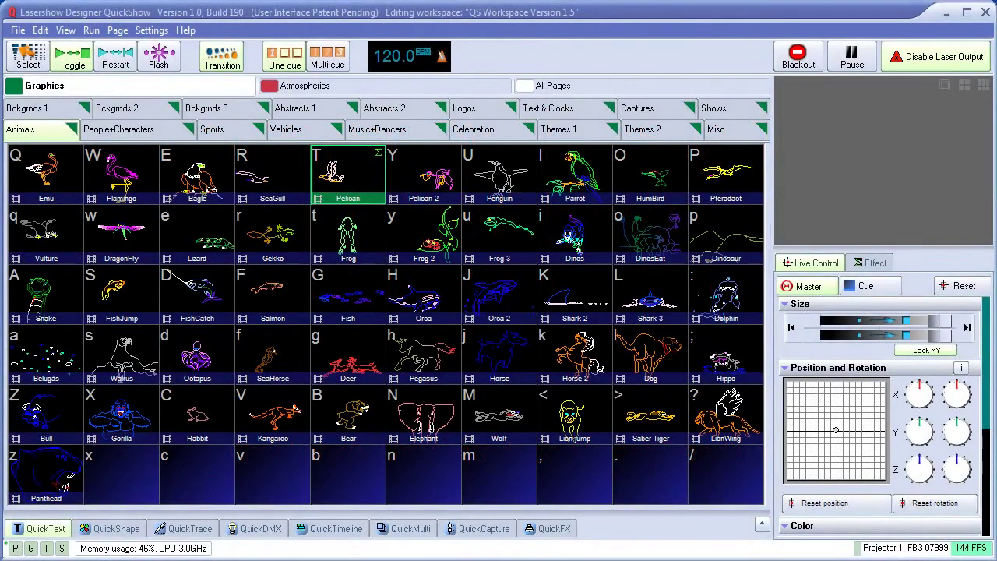
Audition the Orca, Orca 2, Horse, Elephant, FishCatch and Panthead cues live.
{"action": "left_click", "coordinate": [436, 295]}
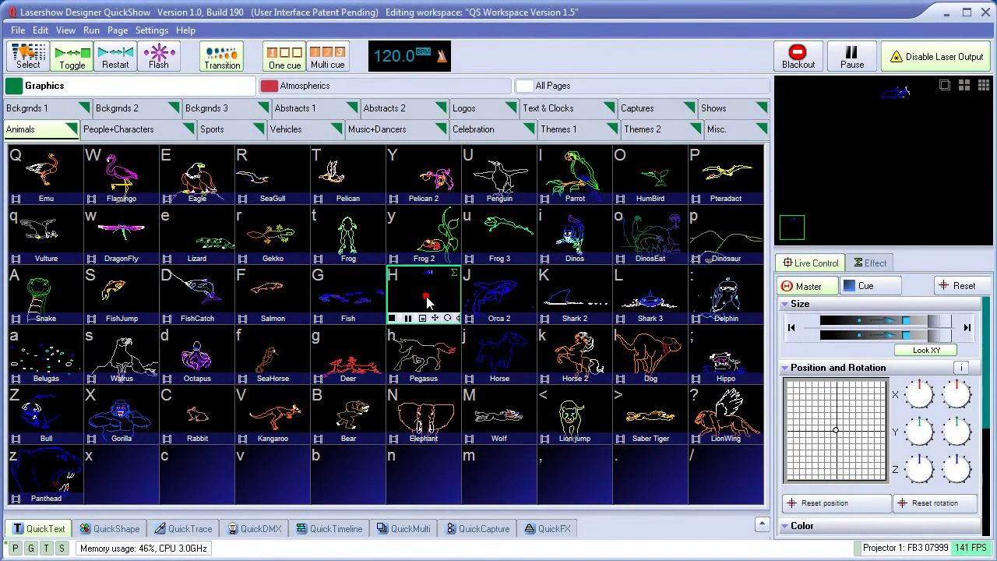
{"action": "left_click", "coordinate": [498, 298]}
{"action": "left_click", "coordinate": [520, 374]}
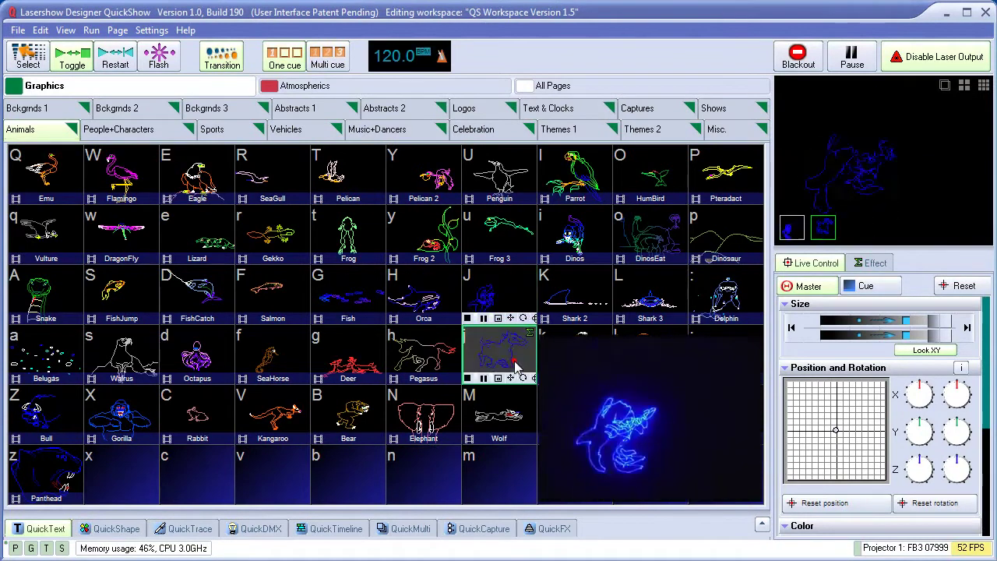
{"action": "left_click", "coordinate": [421, 420]}
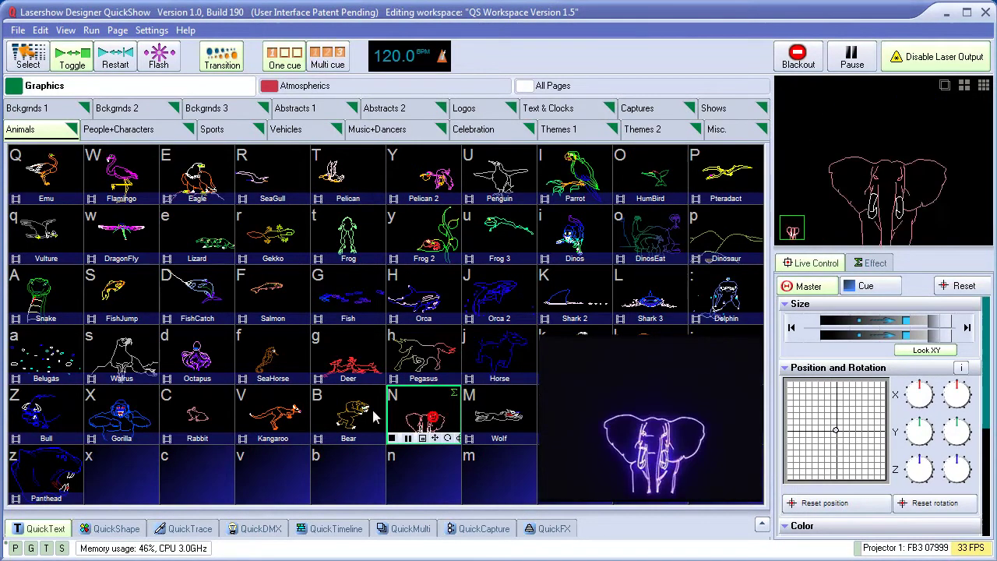
{"action": "left_click", "coordinate": [196, 295]}
{"action": "left_click", "coordinate": [43, 478]}
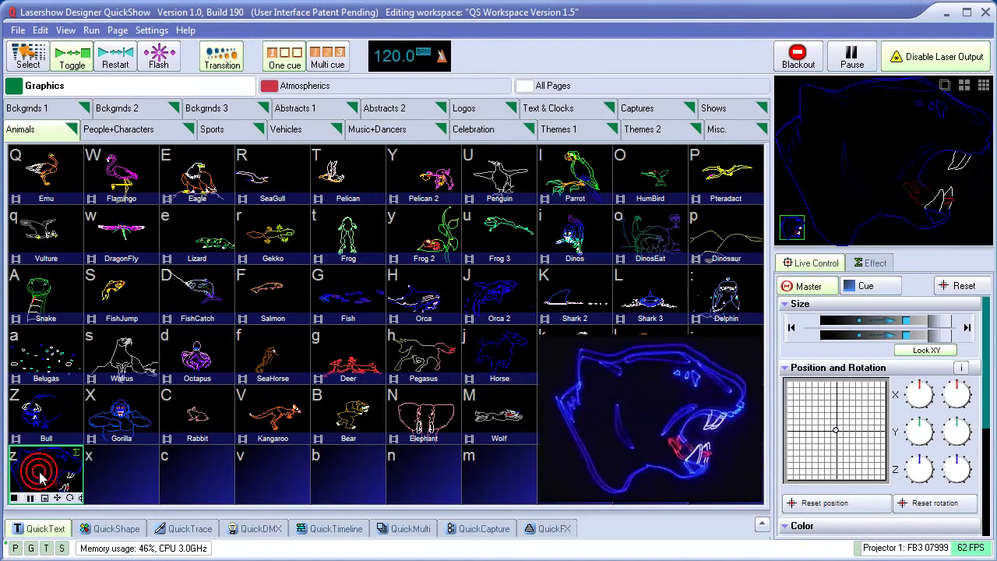
Enlarge the panther, shift it up-left, rotate it on Z and back, then play Pelican.
{"action": "mouse_move", "coordinate": [939, 323]}
{"action": "left_mouse_down"}
{"action": "mouse_move", "coordinate": [912, 328]}
{"action": "mouse_move", "coordinate": [885, 318]}
{"action": "mouse_move", "coordinate": [951, 321]}
{"action": "left_mouse_up"}
{"action": "mouse_move", "coordinate": [843, 425]}
{"action": "left_mouse_down"}
{"action": "mouse_move", "coordinate": [819, 391]}
{"action": "mouse_move", "coordinate": [836, 430]}
{"action": "left_mouse_up"}
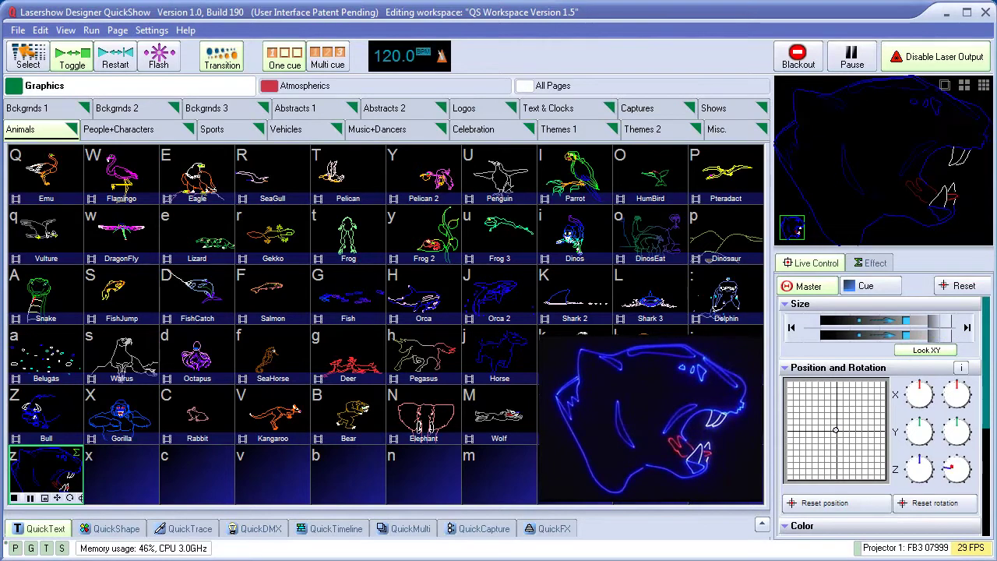
{"action": "left_click", "coordinate": [954, 468]}
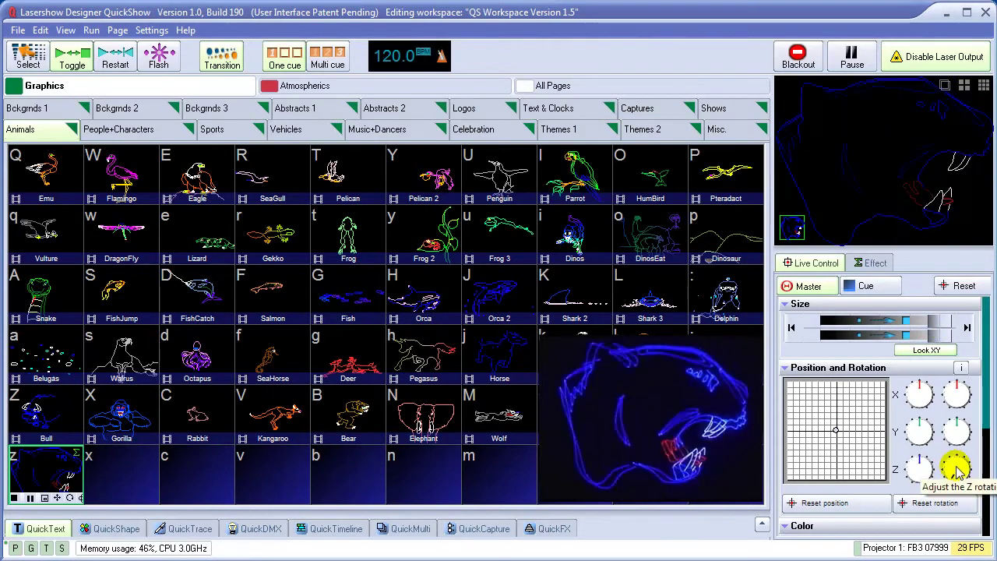
{"action": "left_click", "coordinate": [958, 471]}
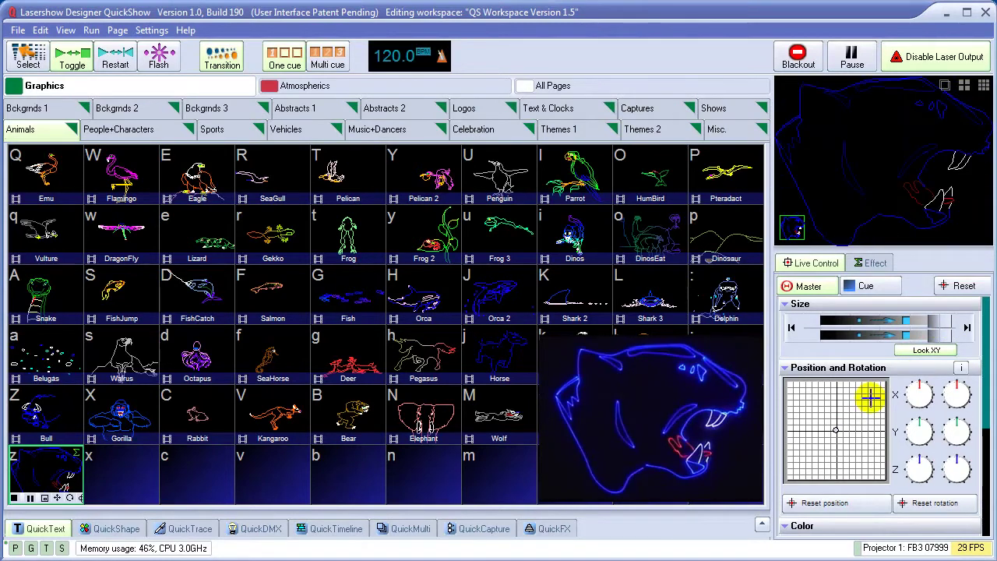
{"action": "left_click", "coordinate": [361, 180]}
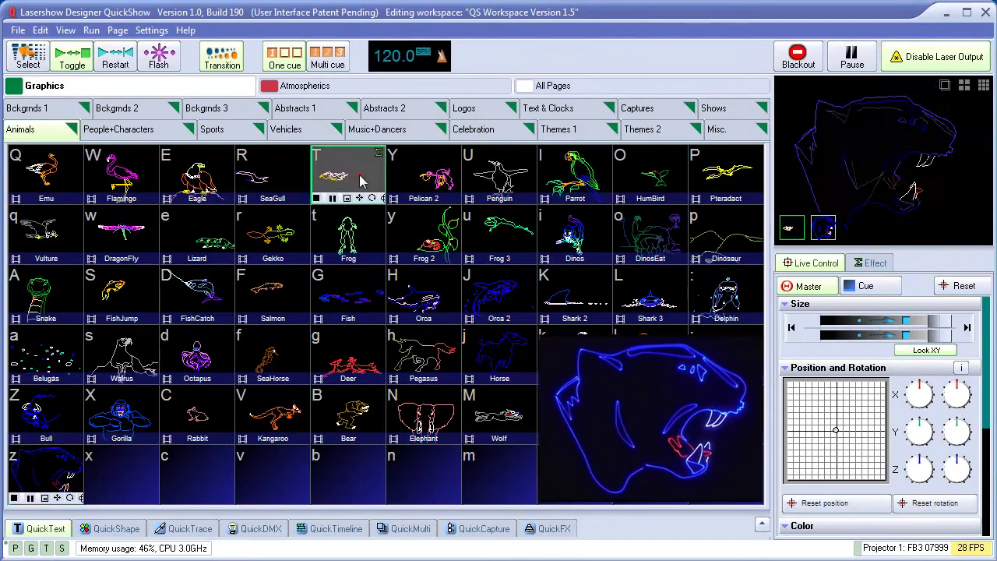
Add Waves 2 from Bckgrnds 1 and Analog Clock from Text & Clocks, then return to Animals.
{"action": "left_click", "coordinate": [47, 114]}
{"action": "left_click", "coordinate": [113, 186]}
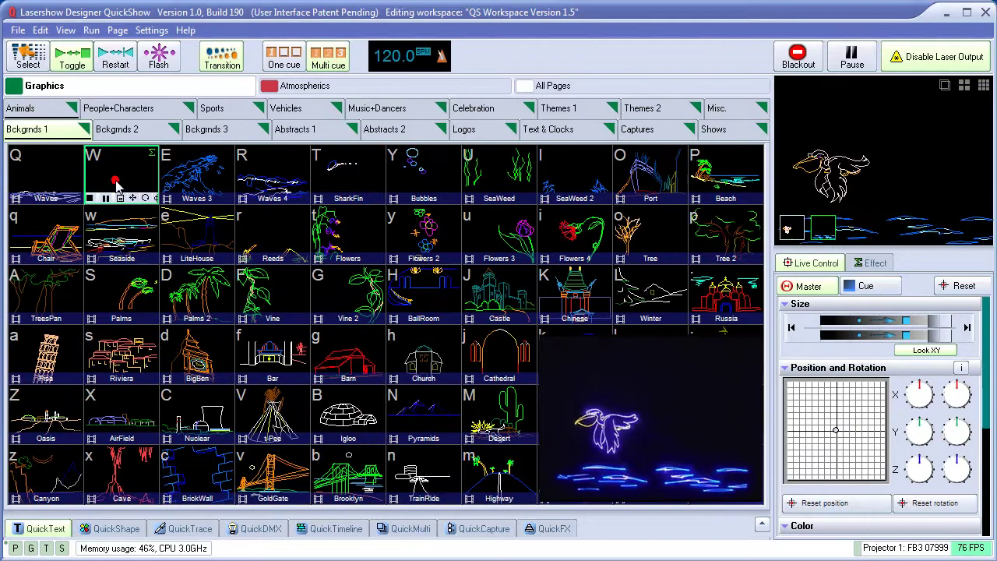
{"action": "left_click", "coordinate": [588, 132]}
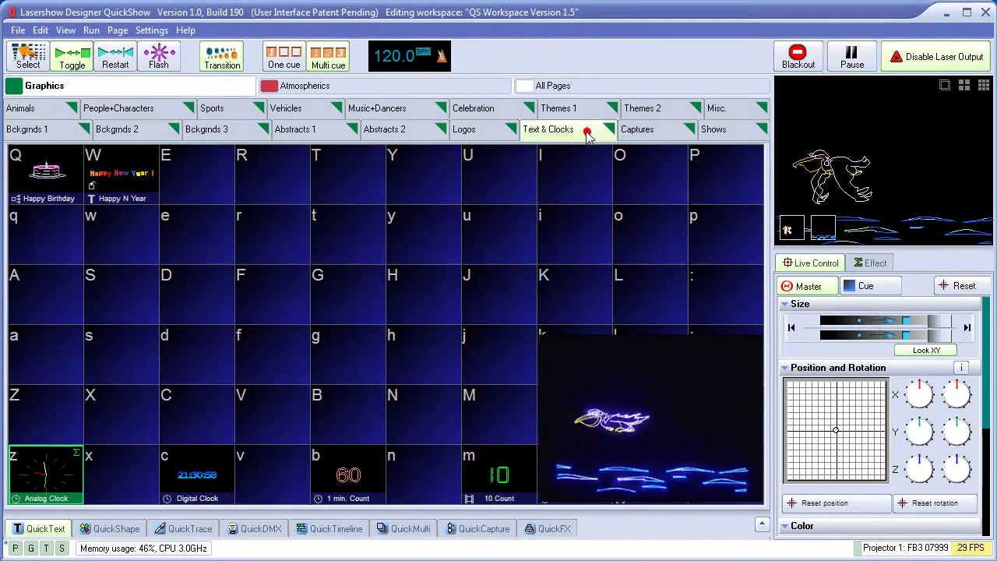
{"action": "left_click", "coordinate": [61, 483]}
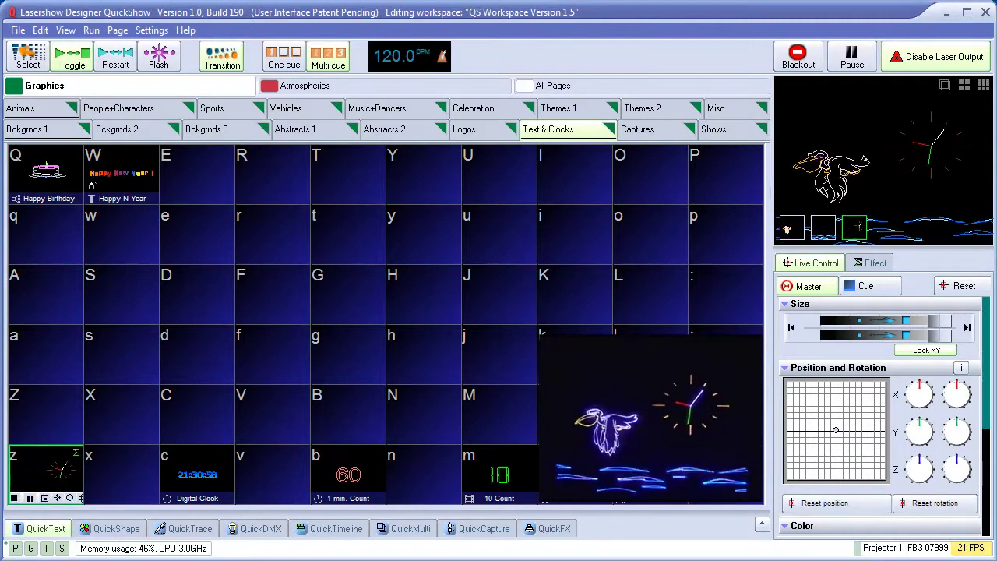
{"action": "left_click", "coordinate": [795, 227]}
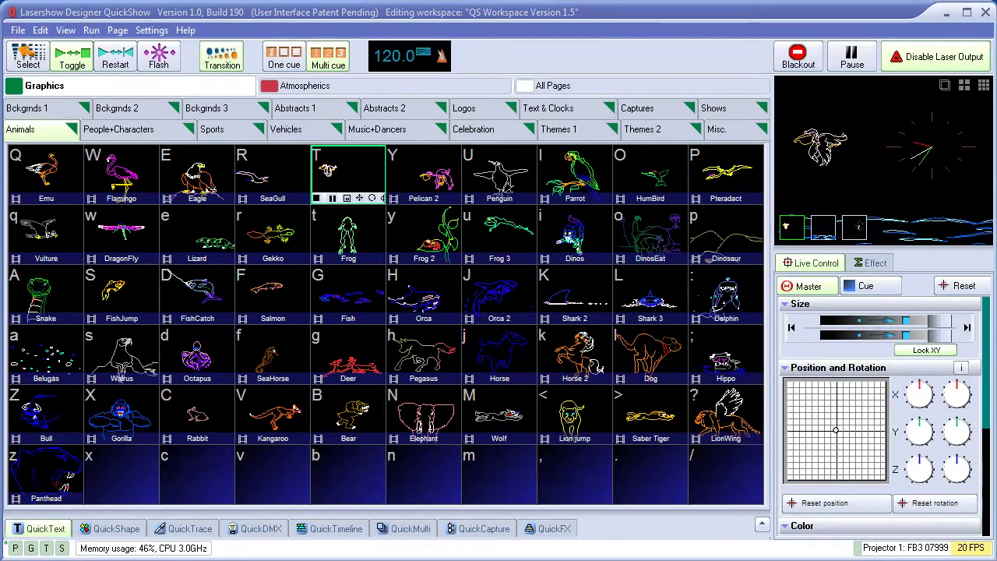
Enter 'Award Submission' as the text in the QuickText generator.
{"action": "left_click", "coordinate": [45, 536]}
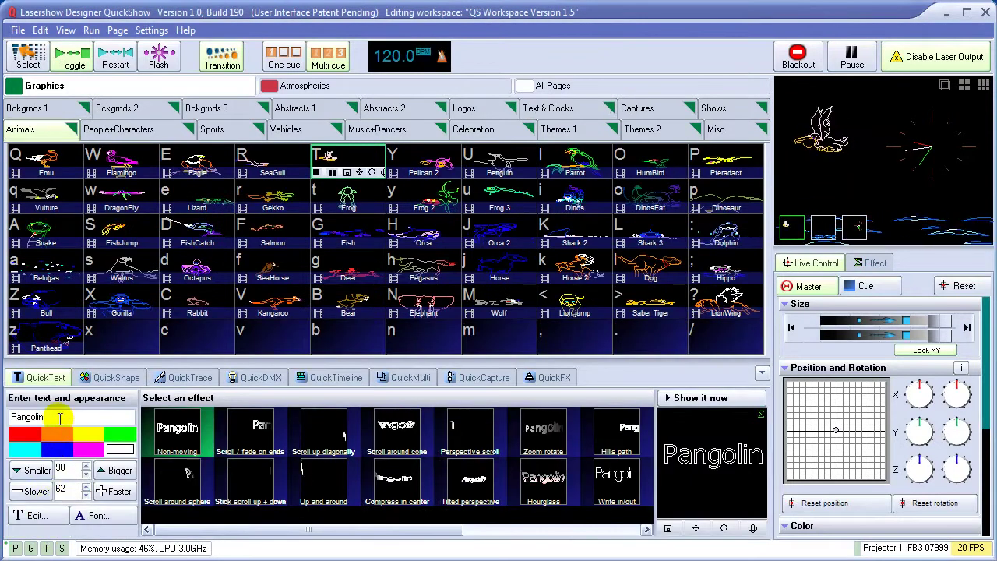
{"action": "type", "text": "A"}
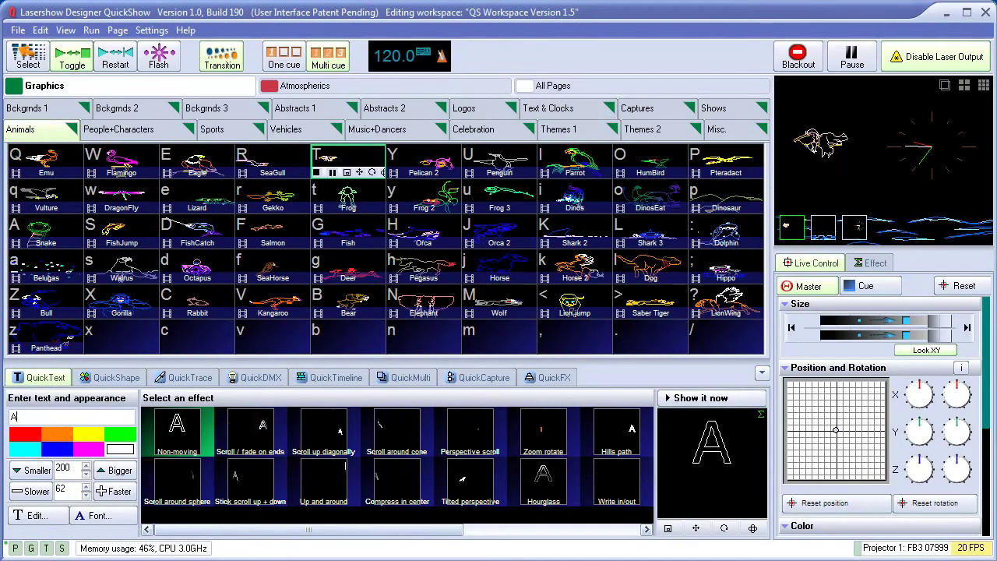
{"action": "type", "text": "ward Su"}
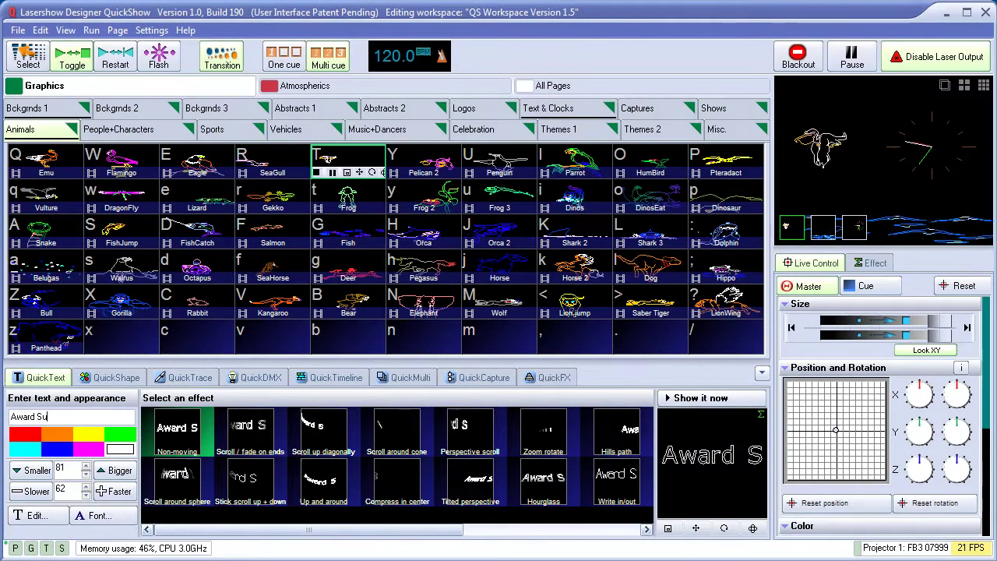
{"action": "type", "text": "bmission"}
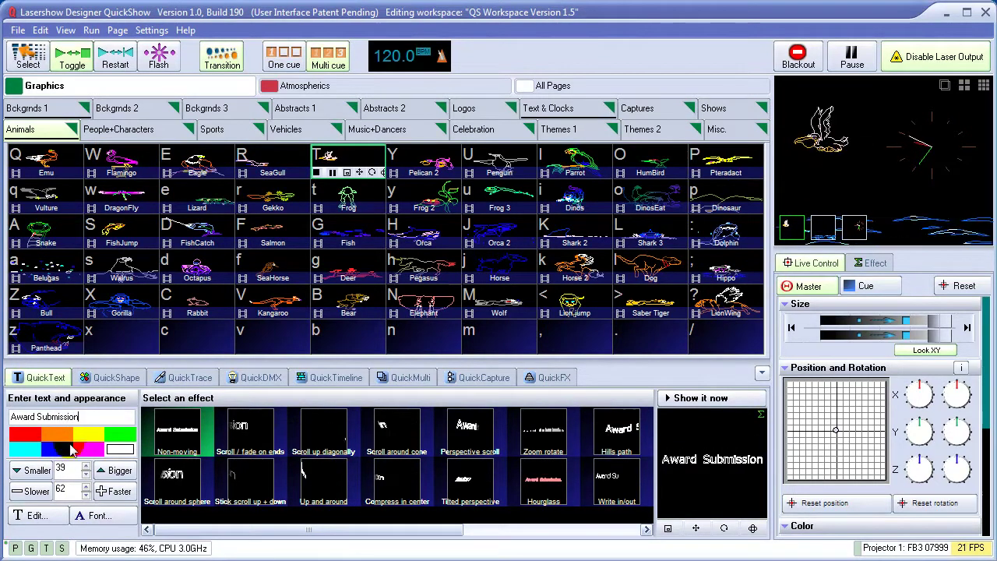
Make the text cyan and, after previewing several effects, choose Perspective scroll.
{"action": "left_click", "coordinate": [30, 450]}
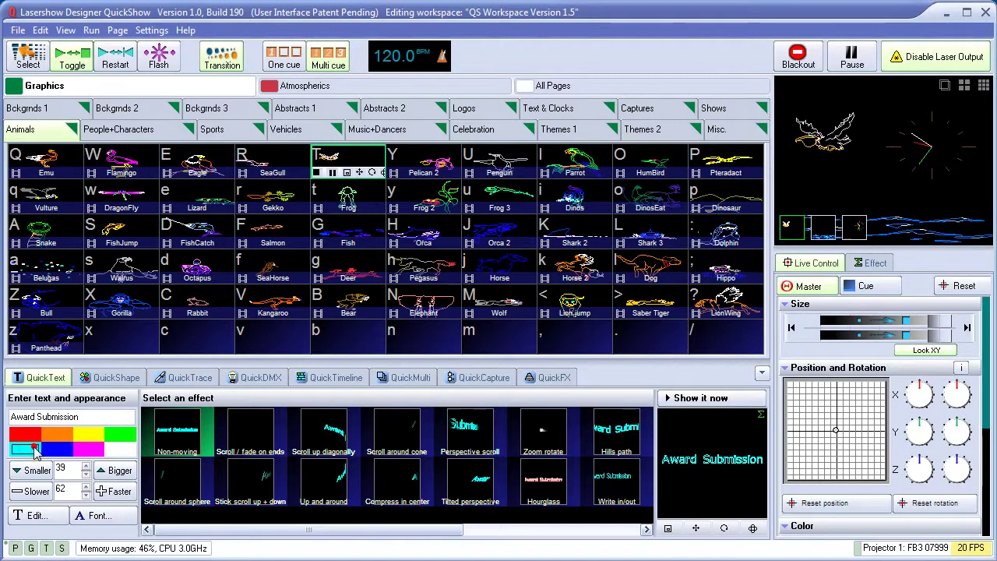
{"action": "left_click", "coordinate": [468, 436]}
{"action": "left_click", "coordinate": [468, 481]}
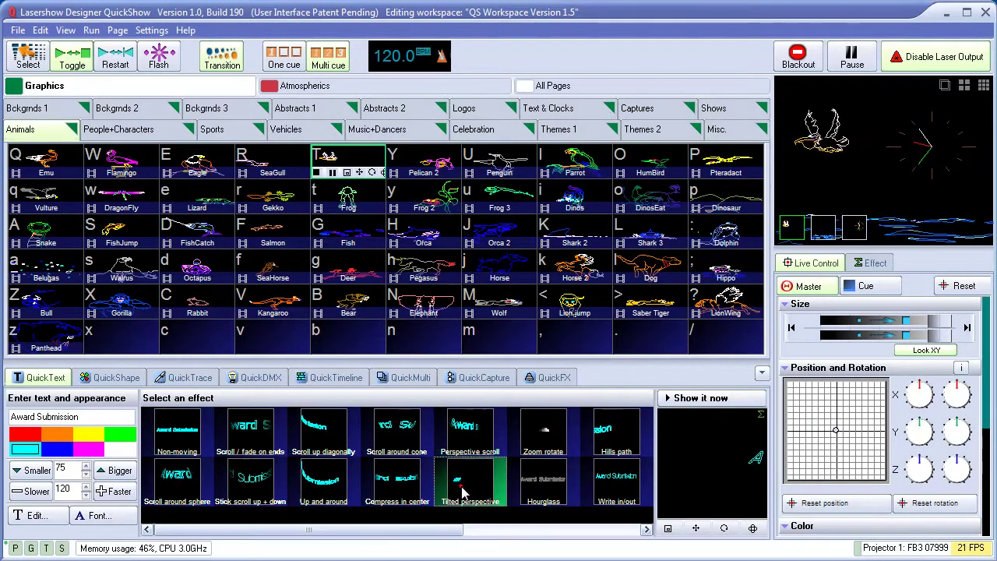
{"action": "left_click", "coordinate": [610, 487]}
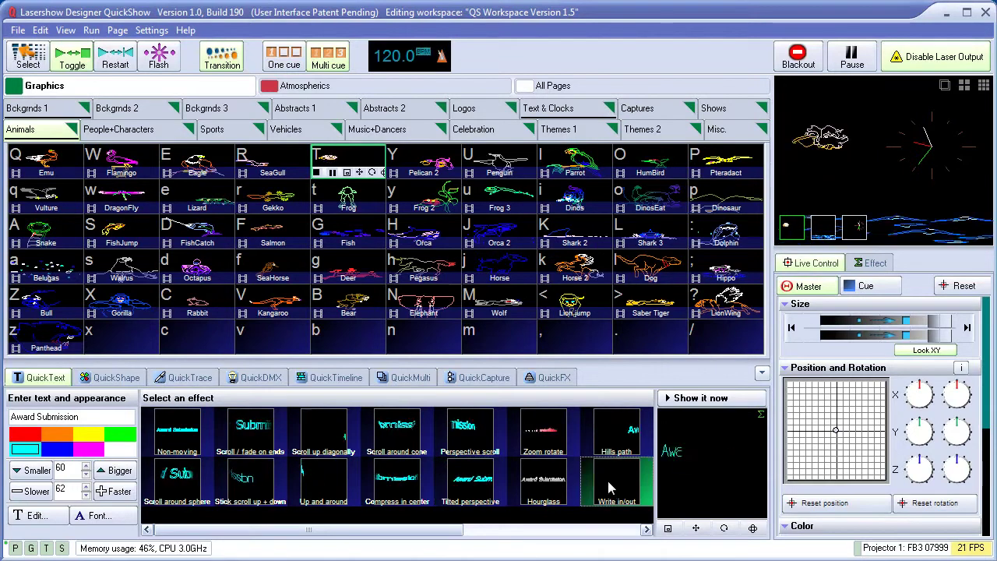
{"action": "left_click", "coordinate": [330, 478]}
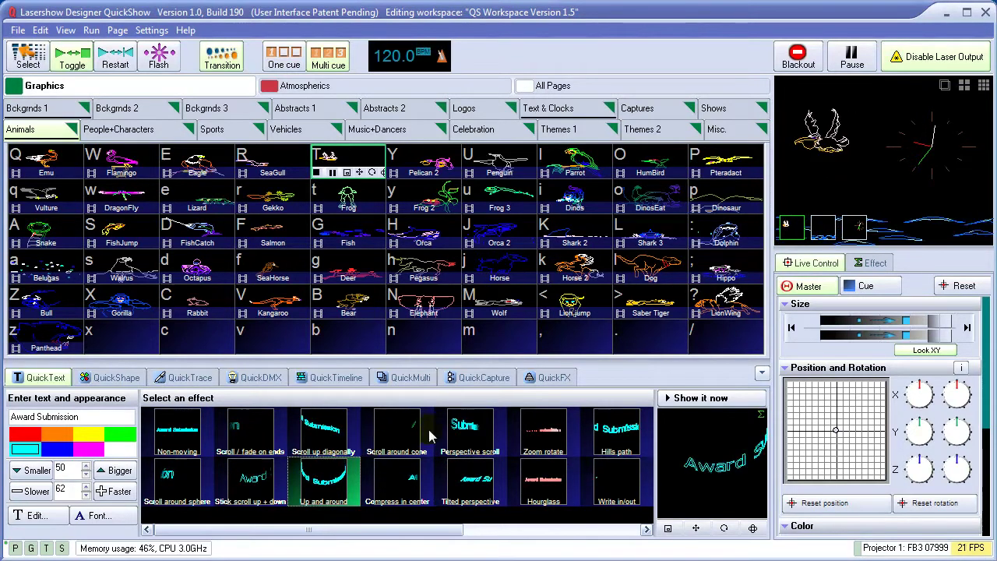
{"action": "left_click", "coordinate": [466, 441]}
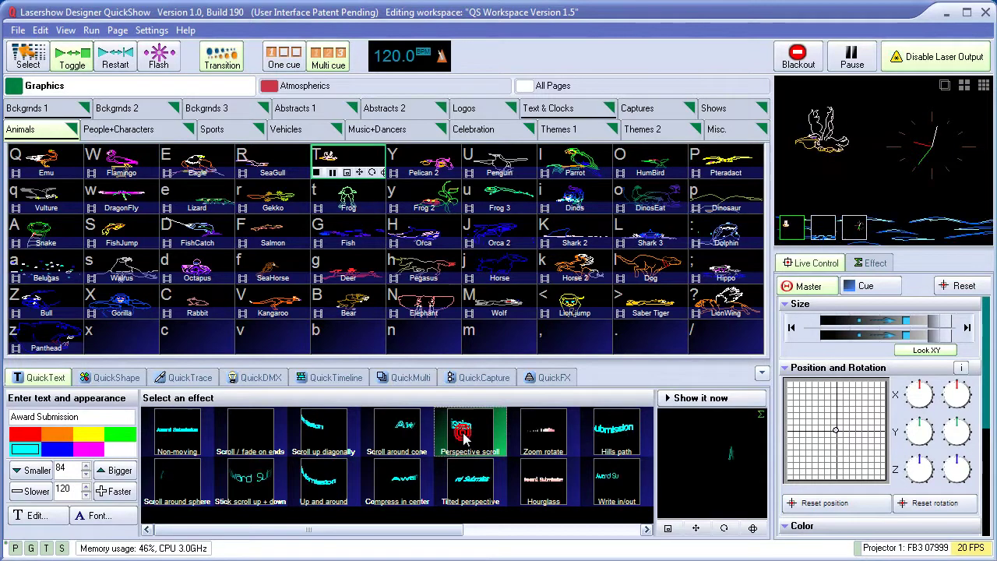
Make the scrolling text five steps bigger and two steps faster.
{"action": "left_click", "coordinate": [125, 472]}
{"action": "left_click", "coordinate": [123, 472]}
{"action": "left_click", "coordinate": [123, 472]}
{"action": "left_click", "coordinate": [122, 474]}
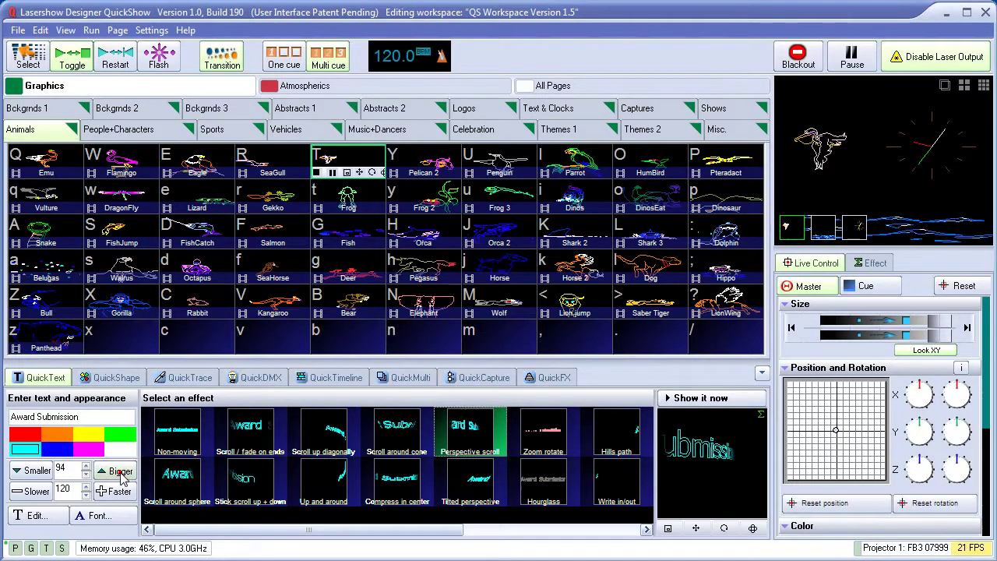
{"action": "left_click", "coordinate": [122, 472]}
{"action": "left_click", "coordinate": [122, 471]}
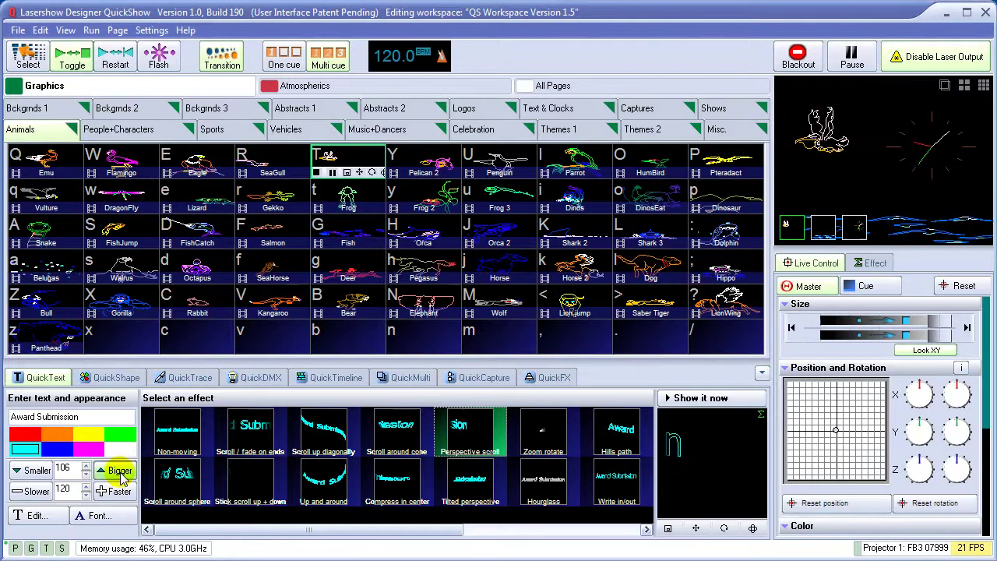
{"action": "left_click", "coordinate": [116, 492]}
{"action": "left_click", "coordinate": [117, 492]}
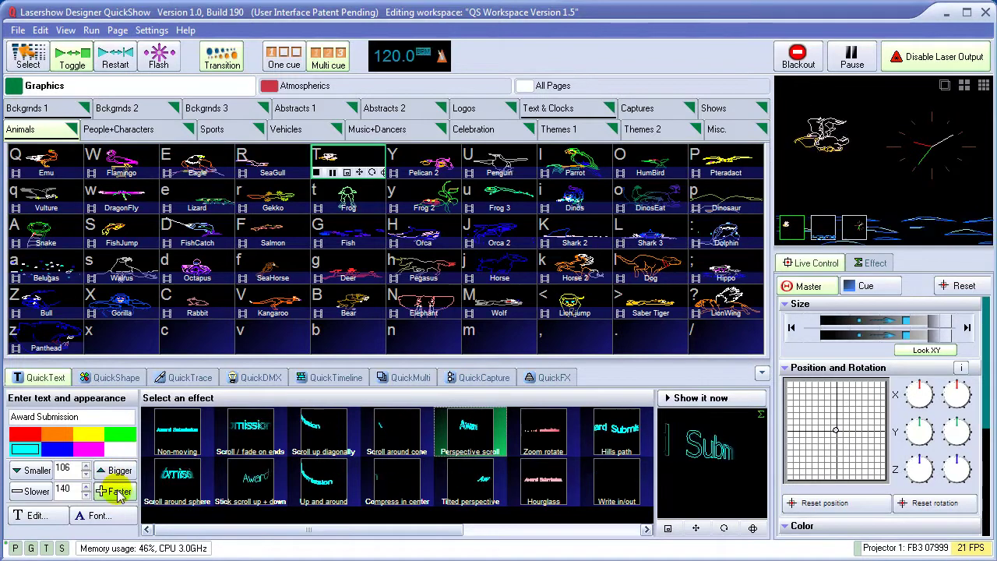
Test the text on the laser output, then store it as Cue 60.
{"action": "left_click", "coordinate": [704, 402]}
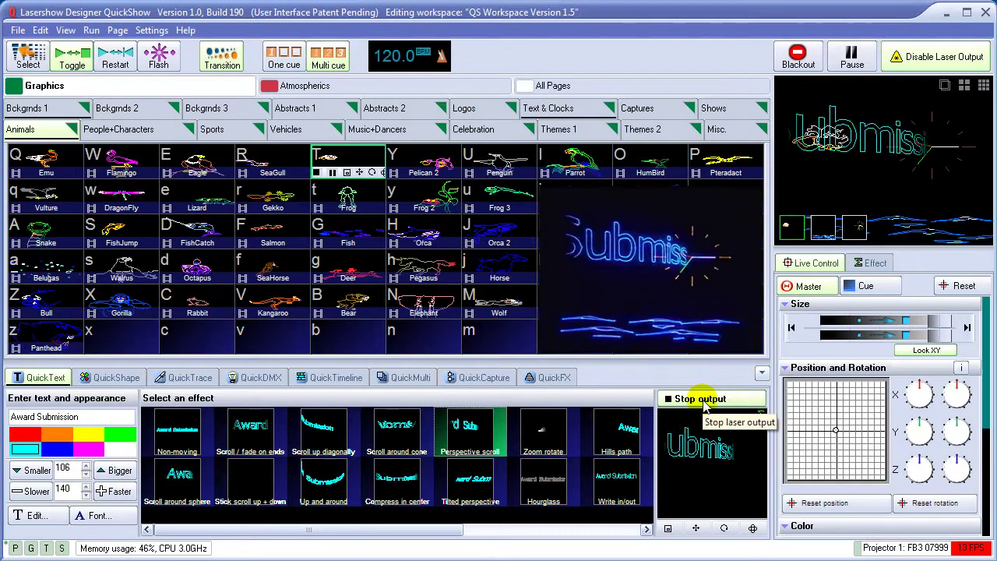
{"action": "left_click", "coordinate": [703, 402]}
{"action": "left_click_drag", "start_coordinate": [698, 446], "coordinate": [740, 341]}
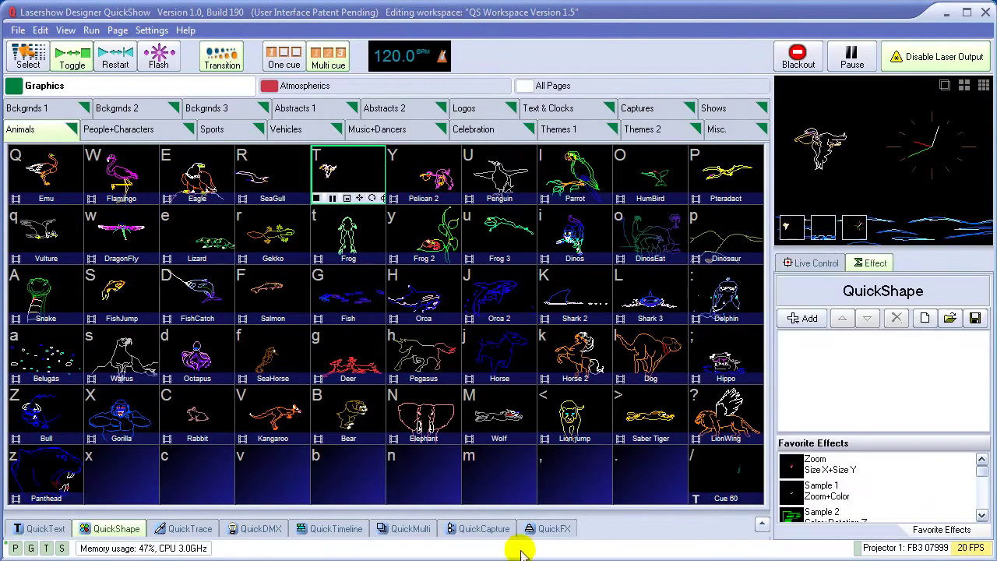
Try line, triangle and square bases with 5 Loops, then settle on a line with 5 Vertical Waves.
{"action": "left_click", "coordinate": [127, 531]}
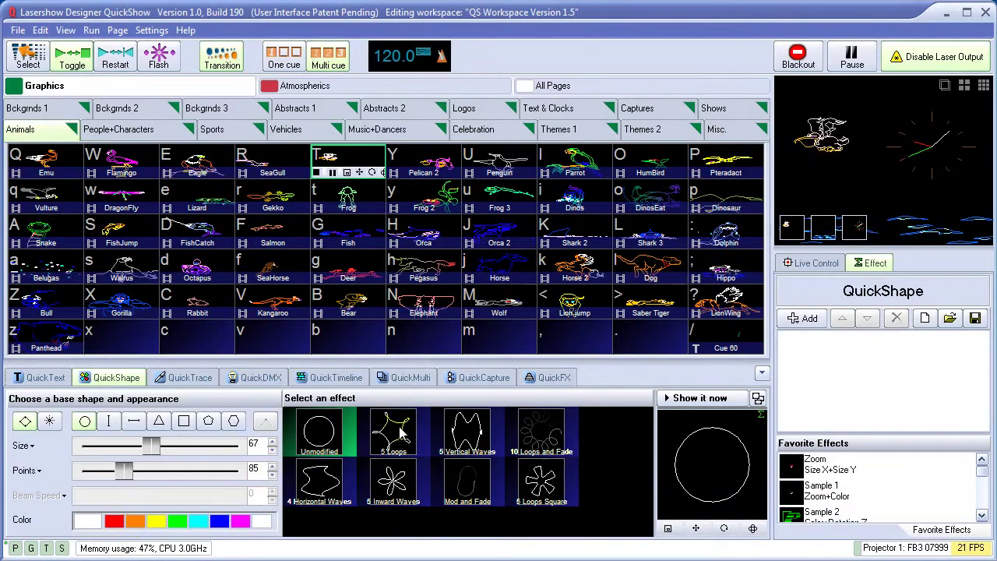
{"action": "left_click", "coordinate": [133, 420]}
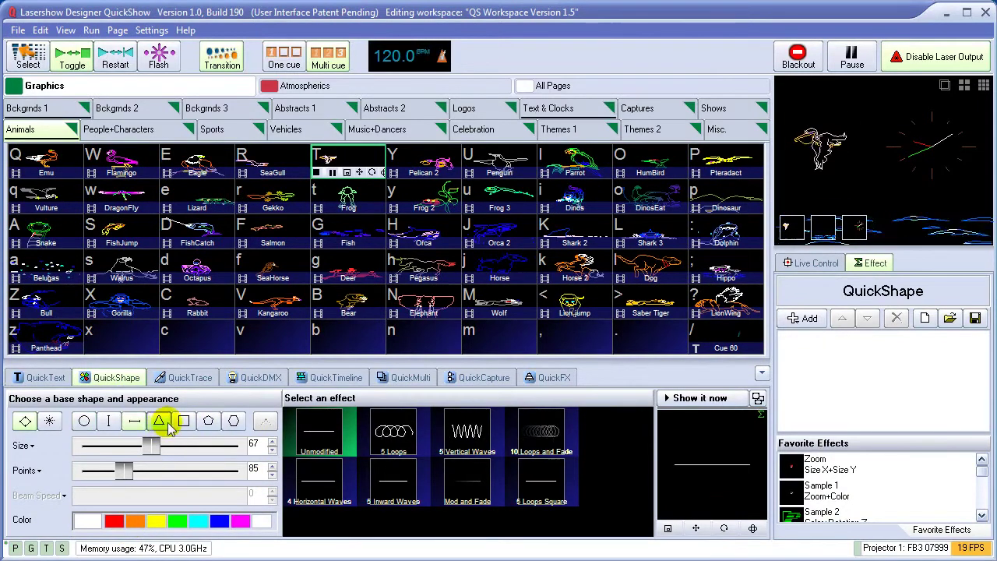
{"action": "left_click", "coordinate": [161, 422]}
{"action": "left_click", "coordinate": [184, 420]}
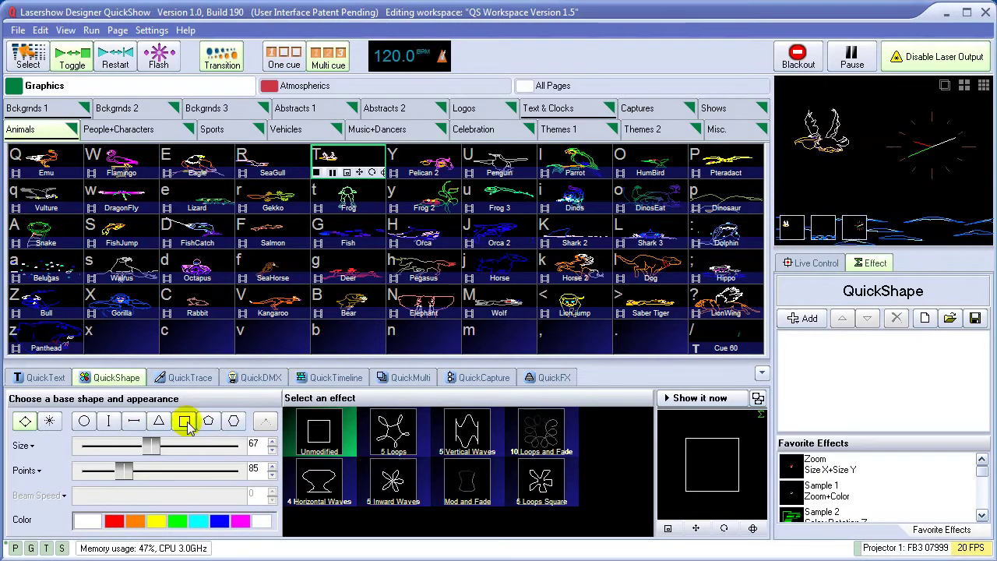
{"action": "left_click", "coordinate": [399, 436]}
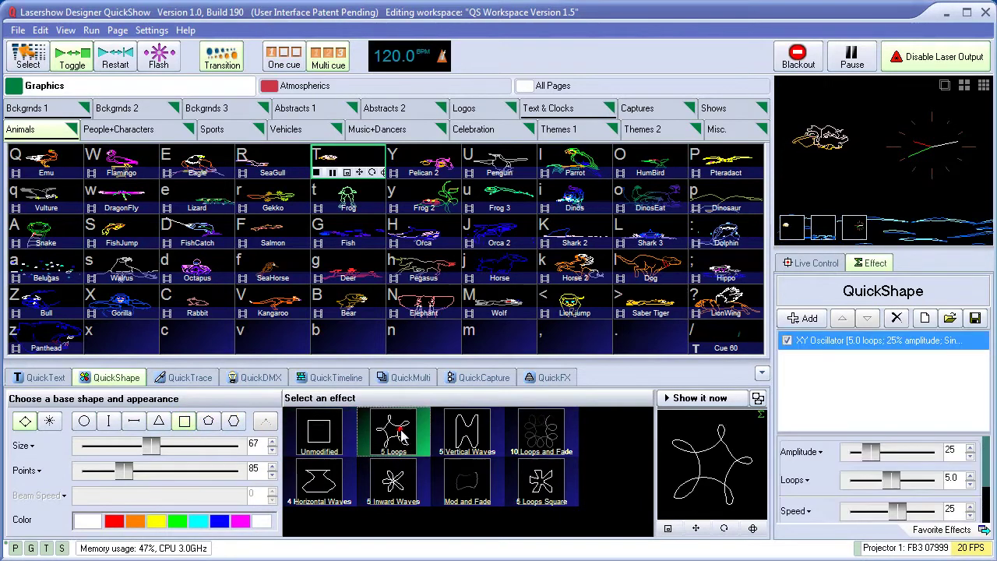
{"action": "left_click", "coordinate": [133, 421]}
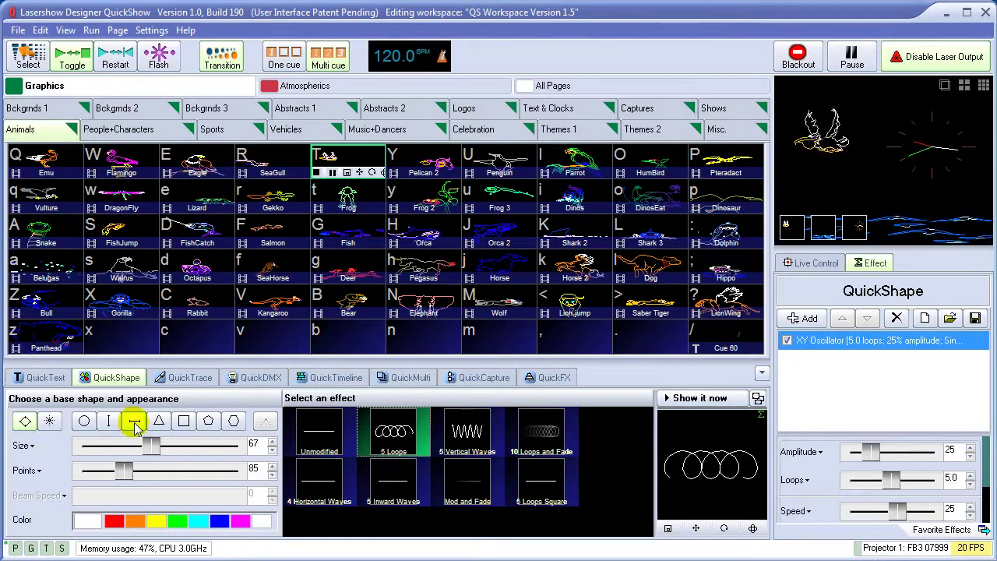
{"action": "left_click", "coordinate": [467, 440]}
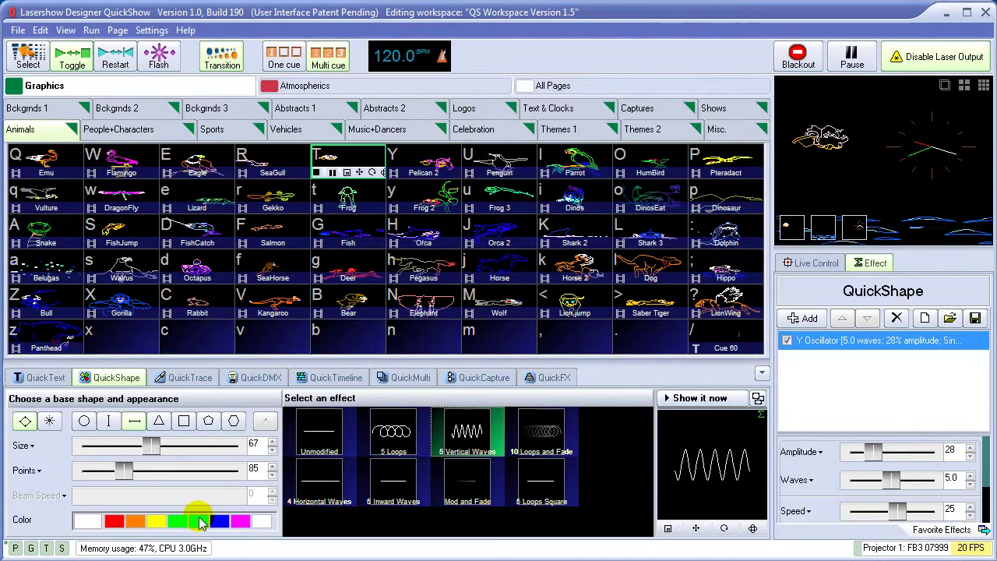
Make the wave cyan, size 93, amplitude 14, and change its speed.
{"action": "left_click", "coordinate": [199, 520]}
{"action": "left_click_drag", "start_coordinate": [150, 445], "coordinate": [178, 444]}
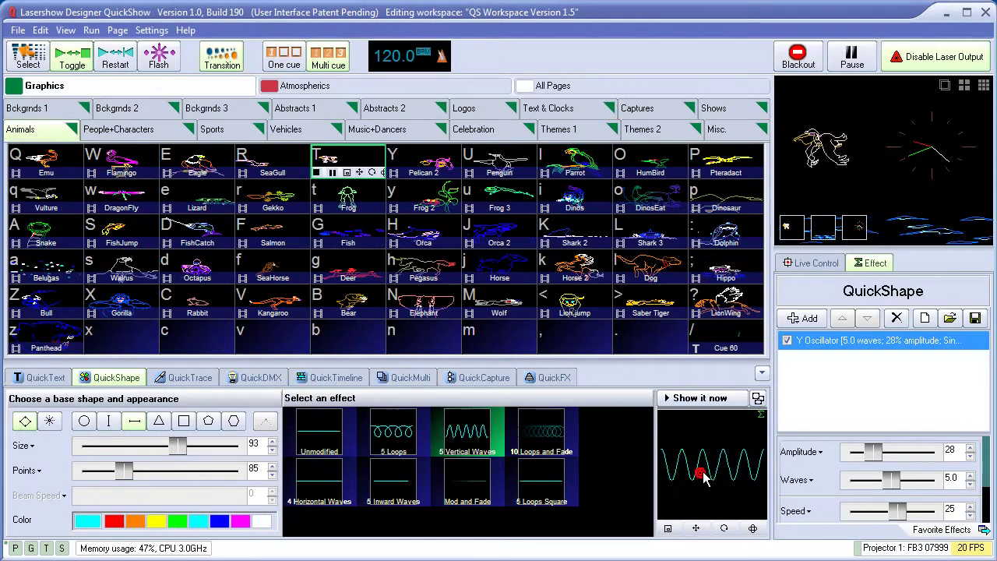
{"action": "left_click_drag", "start_coordinate": [872, 457], "coordinate": [871, 481]}
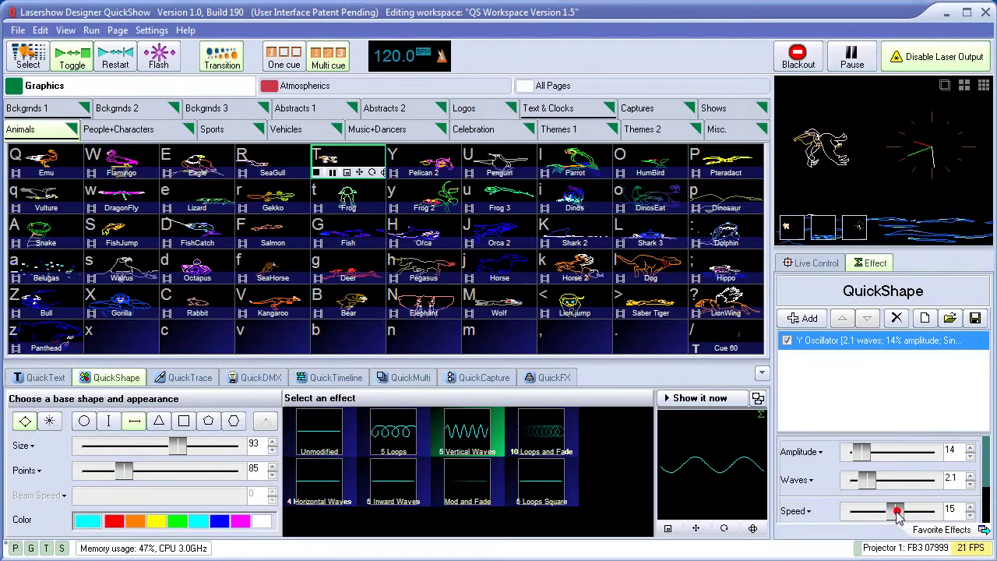
{"action": "left_click_drag", "start_coordinate": [897, 514], "coordinate": [893, 513]}
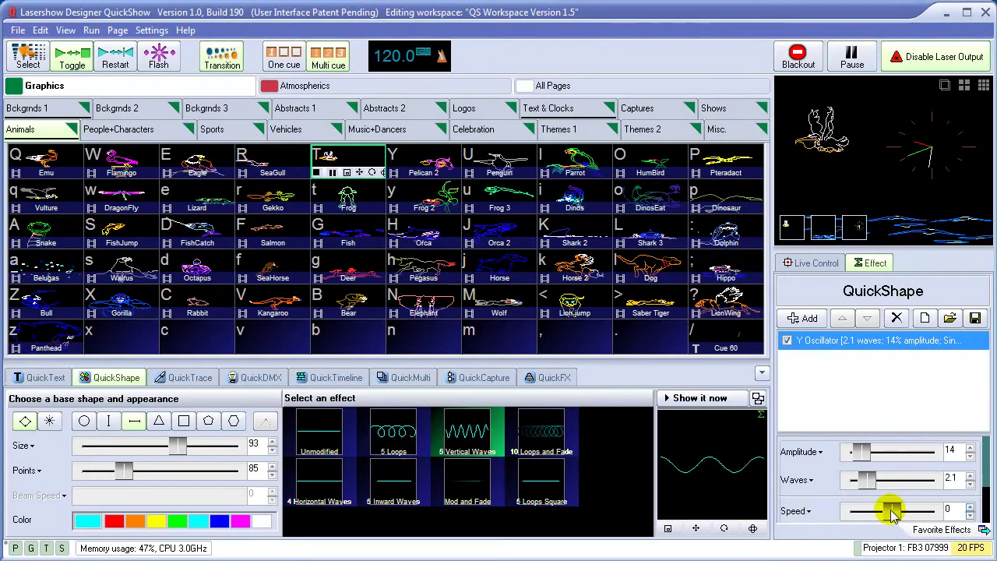
Turn the wave into a 23-point dotted beam and add a color gradient effect.
{"action": "left_click", "coordinate": [51, 426]}
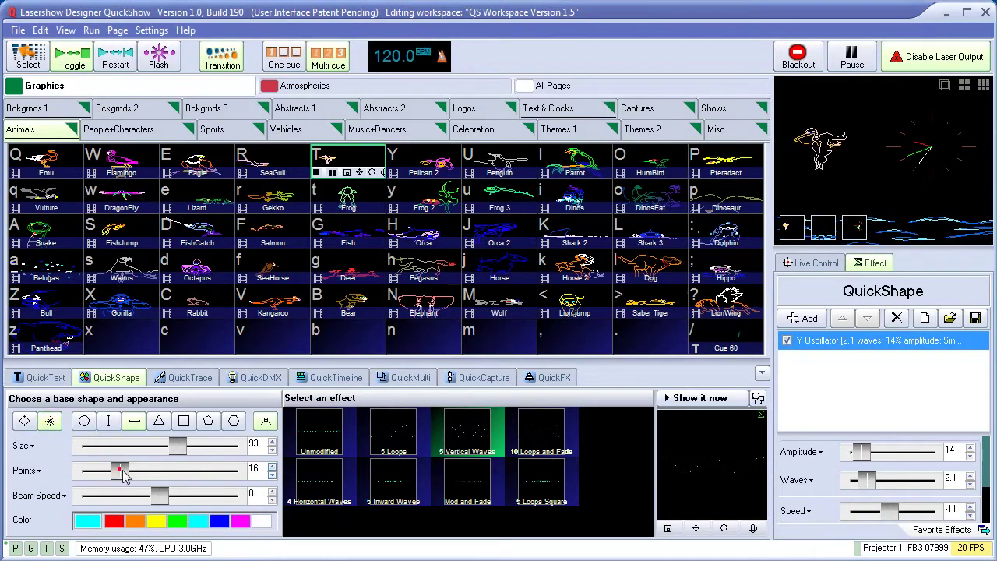
{"action": "left_click_drag", "start_coordinate": [117, 470], "coordinate": [148, 477]}
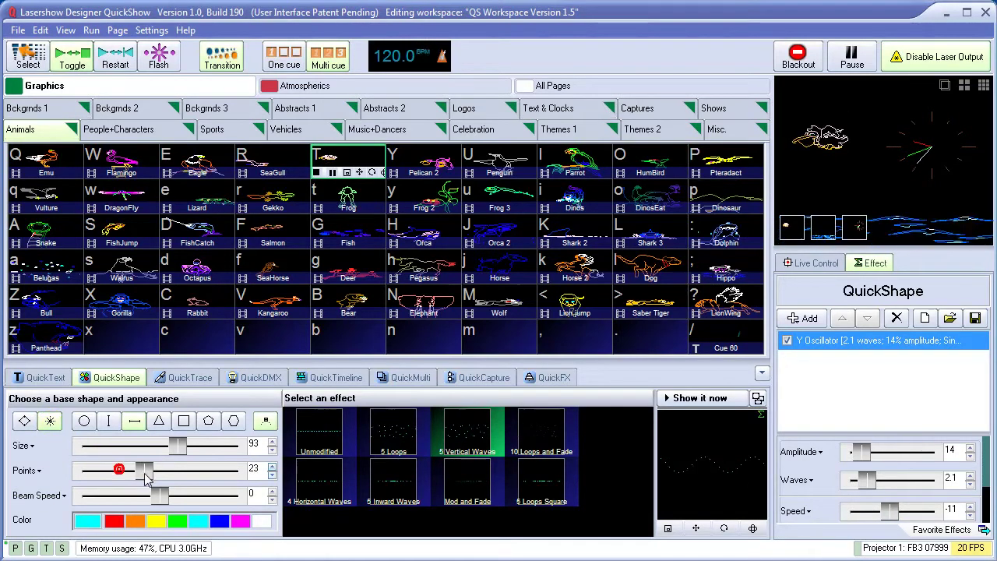
{"action": "left_click", "coordinate": [797, 318]}
{"action": "left_click", "coordinate": [818, 459]}
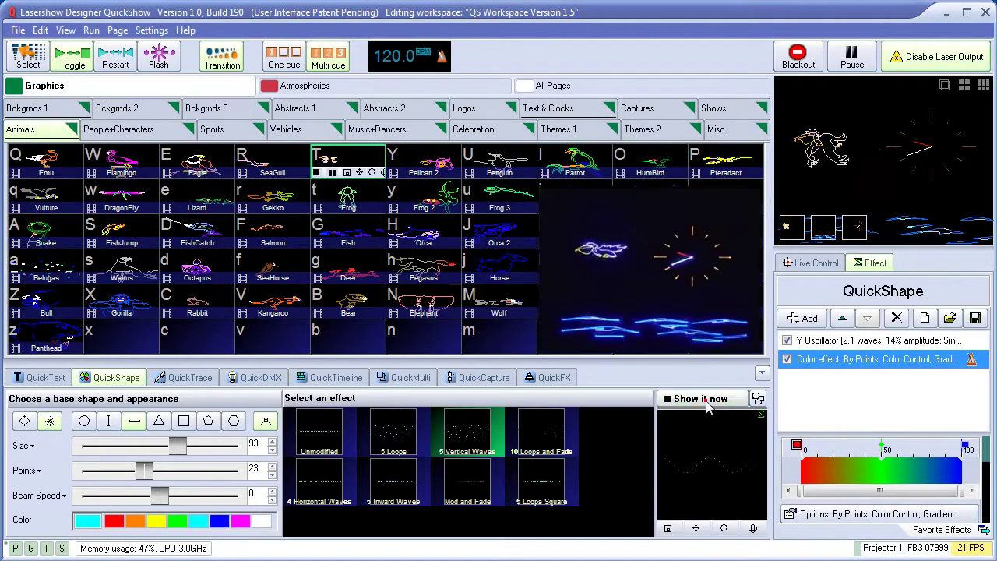
Test the shape on the laser output, then store it as Cue 59.
{"action": "left_click", "coordinate": [699, 398]}
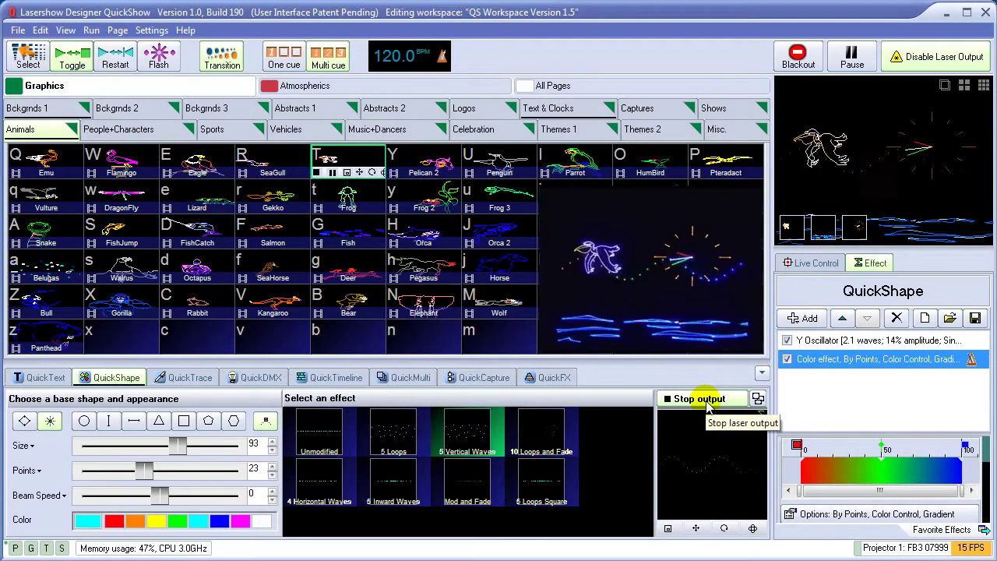
{"action": "left_click", "coordinate": [700, 398]}
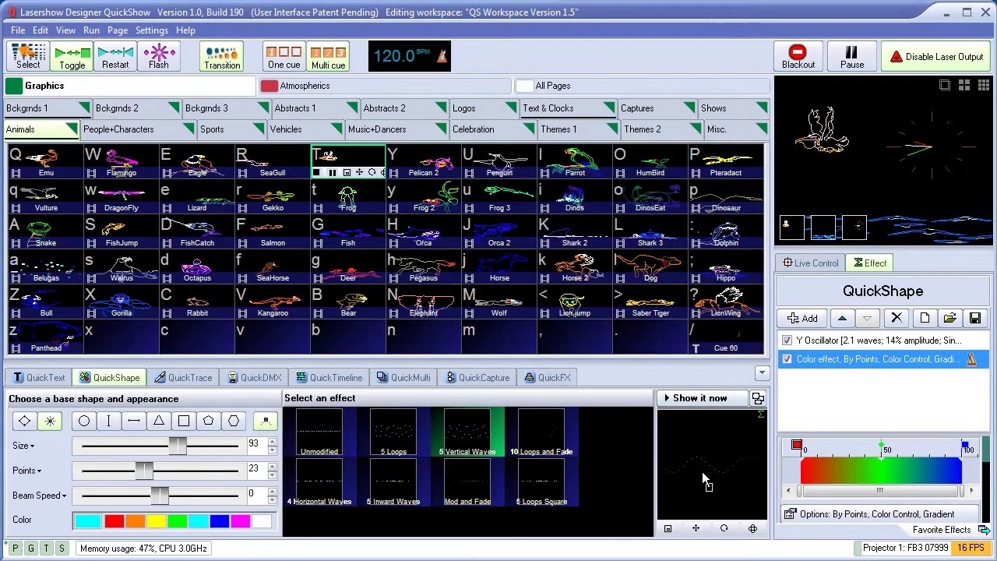
{"action": "left_click", "coordinate": [643, 343]}
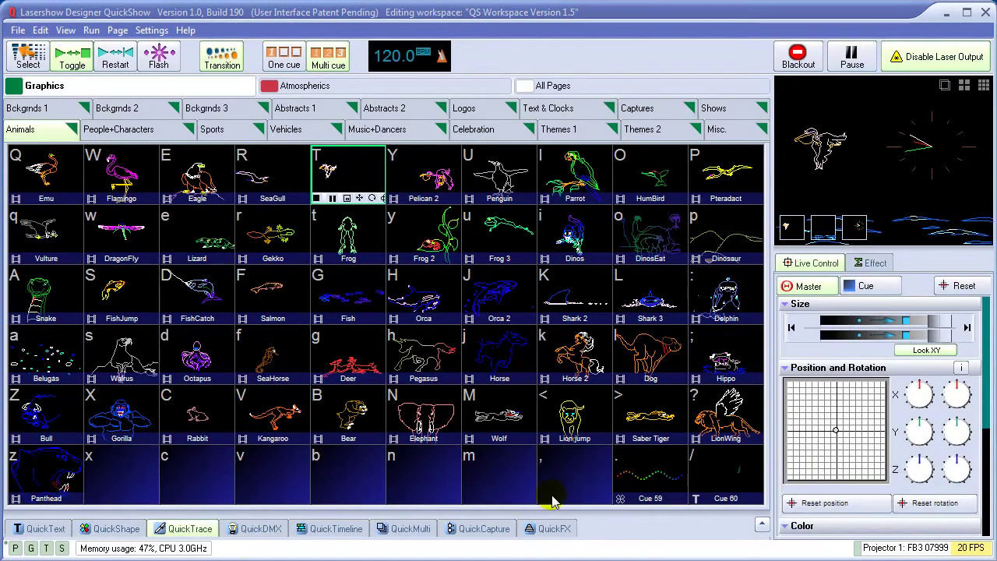
Load and trace the SEAWORLD.BMP image in QuickTrace.
{"action": "left_click", "coordinate": [190, 529]}
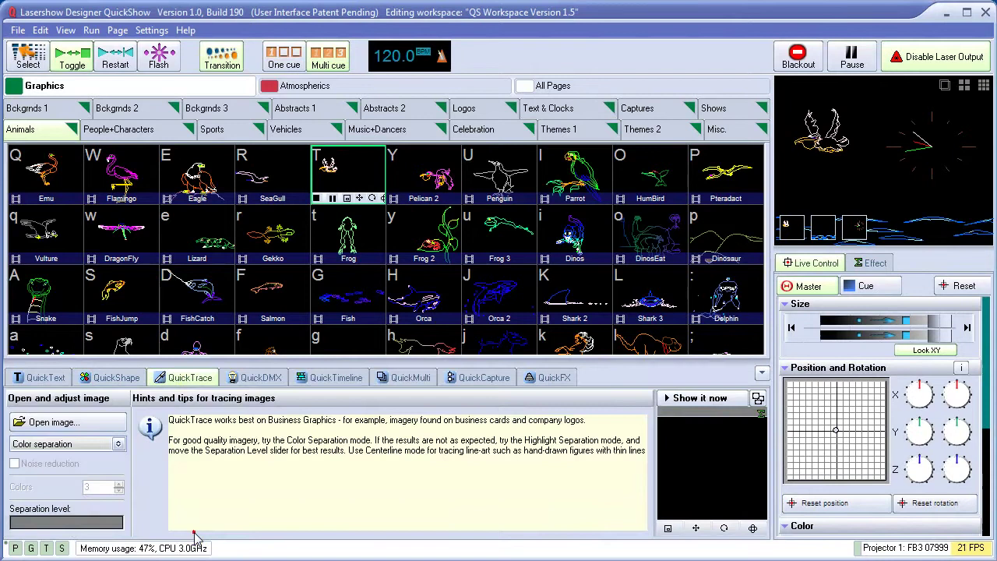
{"action": "left_click", "coordinate": [78, 422]}
{"action": "left_click", "coordinate": [689, 268]}
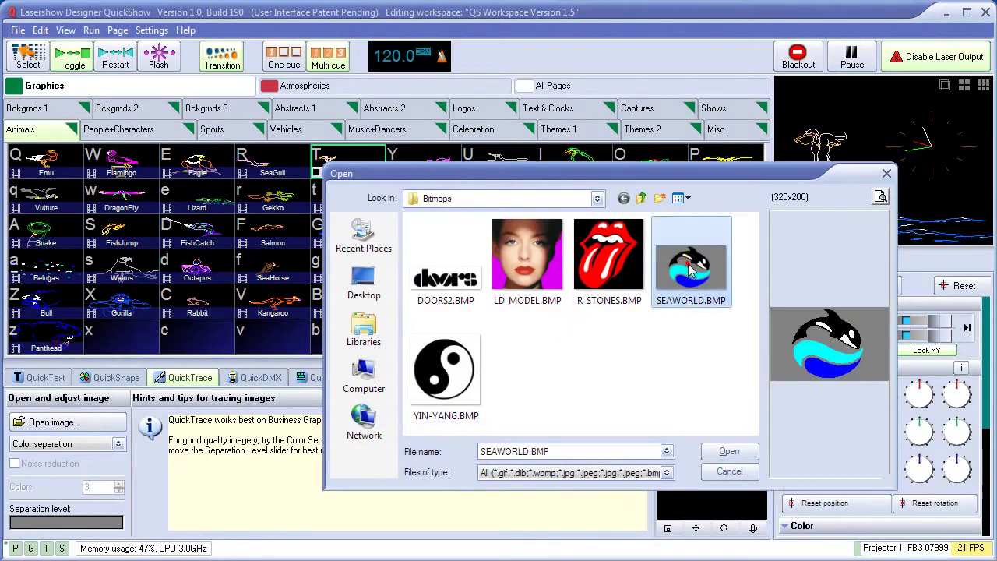
{"action": "left_click", "coordinate": [730, 452]}
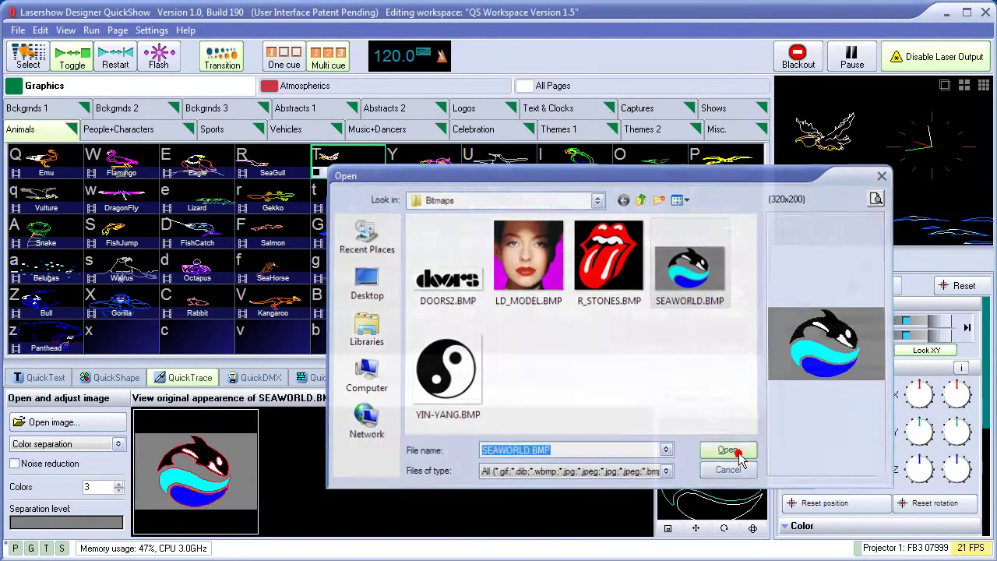
Test the traced whale on the laser output, then store it as Cue 58.
{"action": "left_click", "coordinate": [695, 398]}
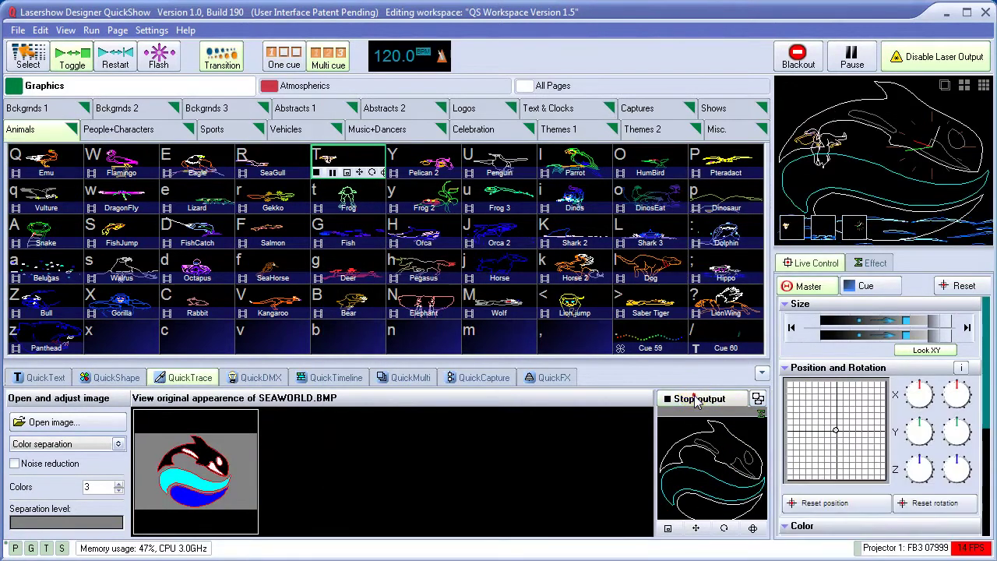
{"action": "left_click", "coordinate": [696, 398]}
{"action": "left_click_drag", "start_coordinate": [575, 358], "coordinate": [593, 478]}
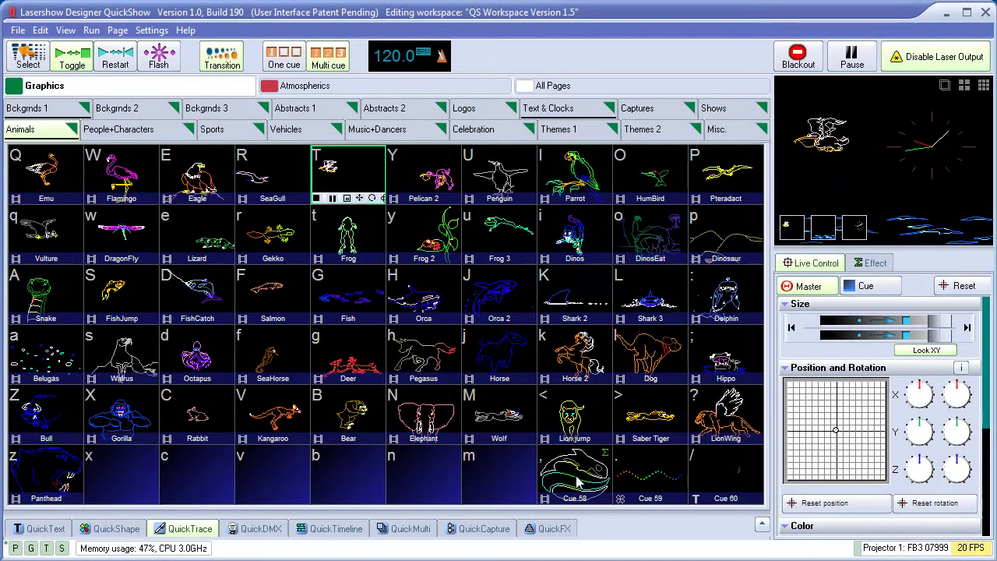
Open Cue 58 in the frame editor and shrink the whale into the top-right corner.
{"action": "right_click", "coordinate": [577, 478]}
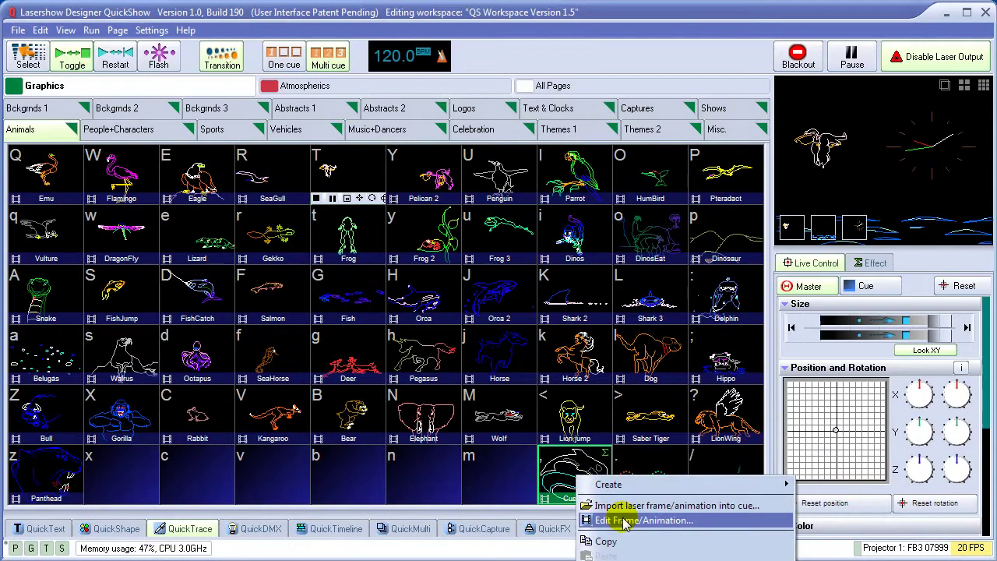
{"action": "left_click", "coordinate": [625, 522]}
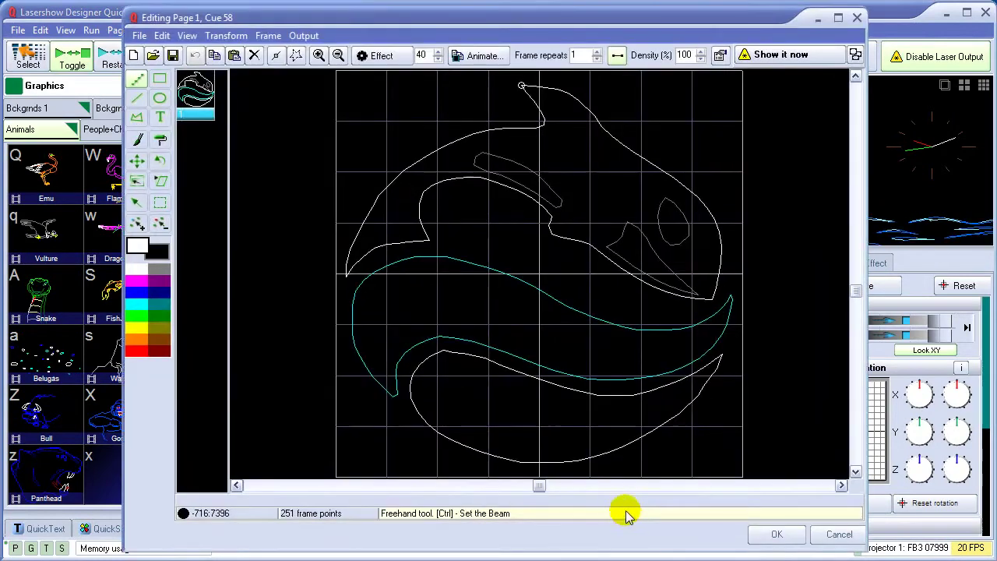
{"action": "left_click", "coordinate": [136, 180]}
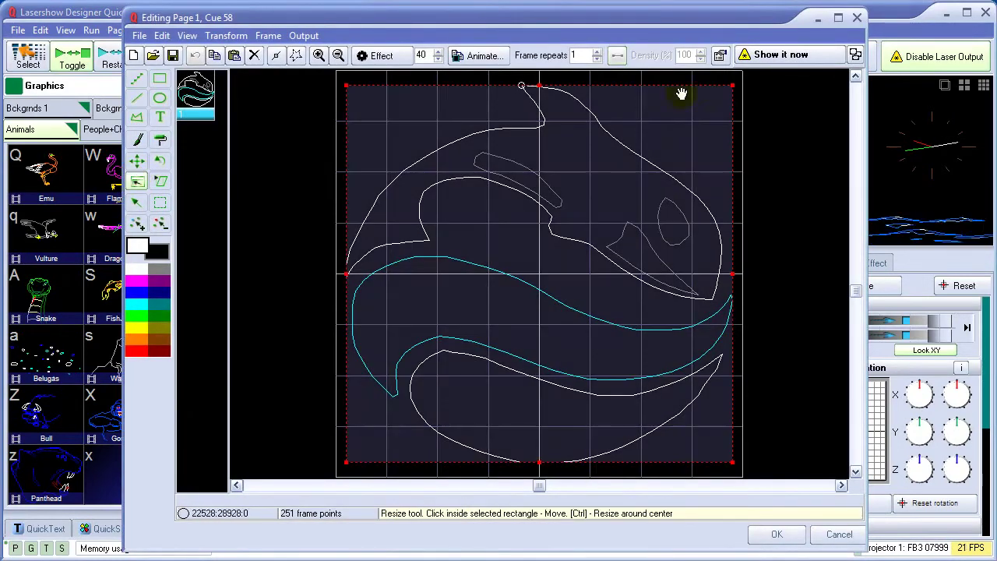
{"action": "mouse_move", "coordinate": [348, 460]}
{"action": "left_mouse_down"}
{"action": "mouse_move", "coordinate": [463, 327]}
{"action": "mouse_move", "coordinate": [605, 190]}
{"action": "left_mouse_up"}
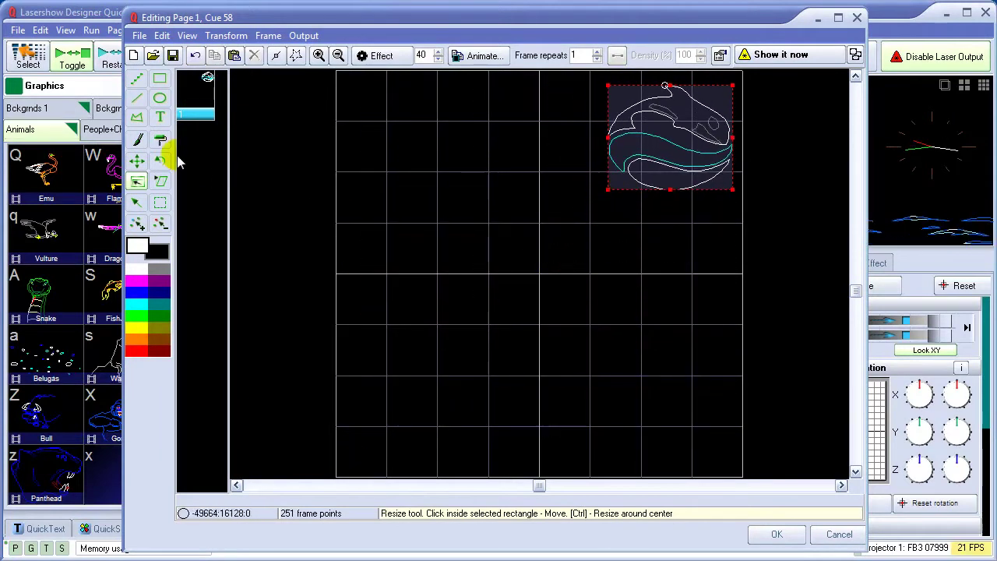
Add the text 'Sea World' to the frame, aligned bottom centre.
{"action": "left_click", "coordinate": [160, 117]}
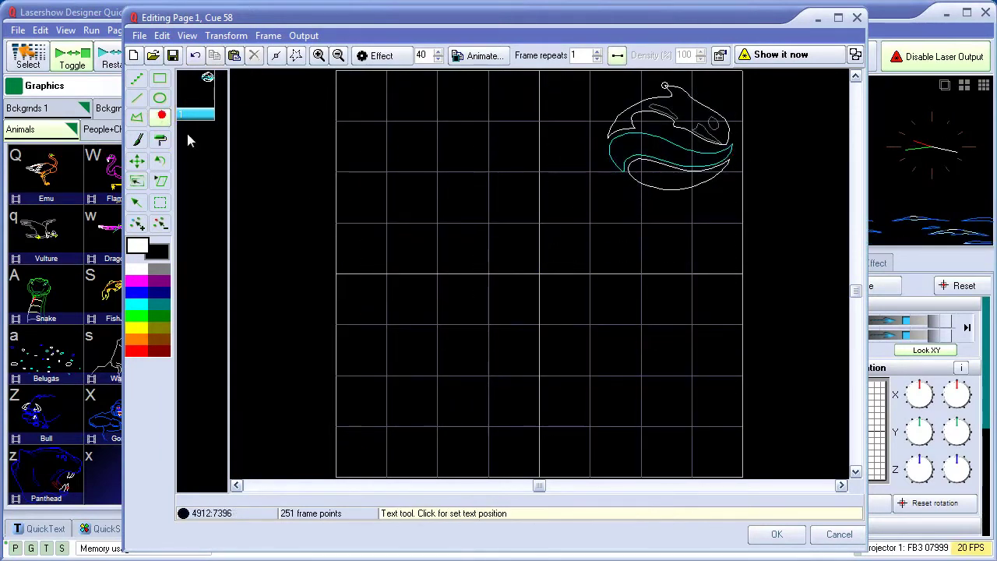
{"action": "left_click", "coordinate": [369, 419]}
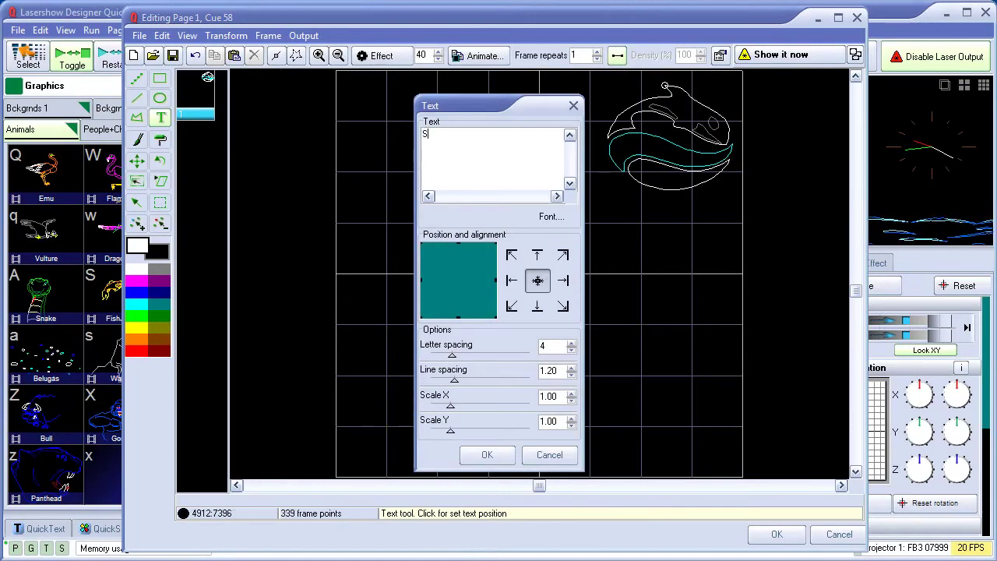
{"action": "type", "text": "Sea World"}
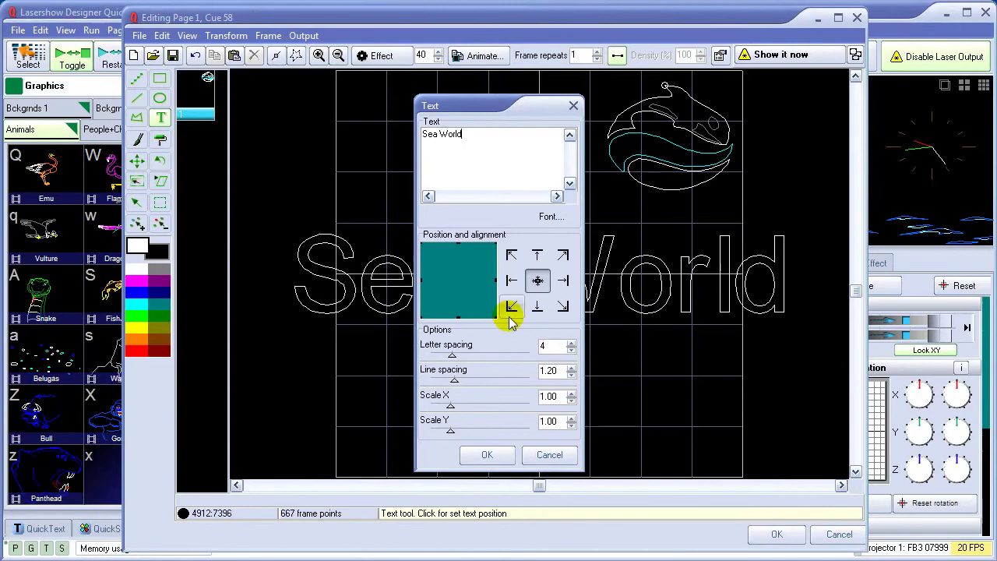
{"action": "left_click", "coordinate": [536, 305]}
Confirm the Sea World text, shrink it to fit along the bottom edge, and colour it blue.
{"action": "left_click", "coordinate": [486, 456]}
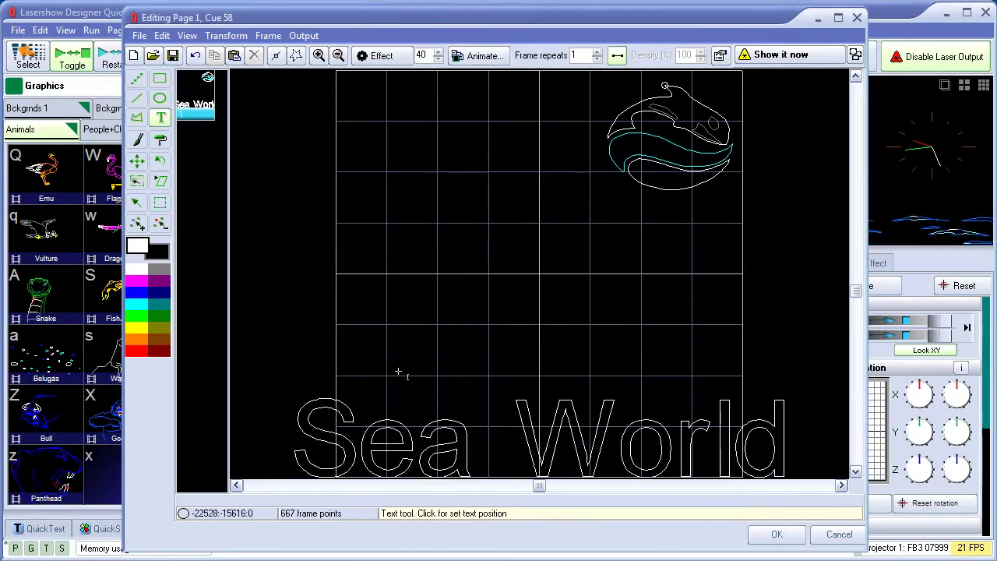
{"action": "left_click", "coordinate": [160, 202]}
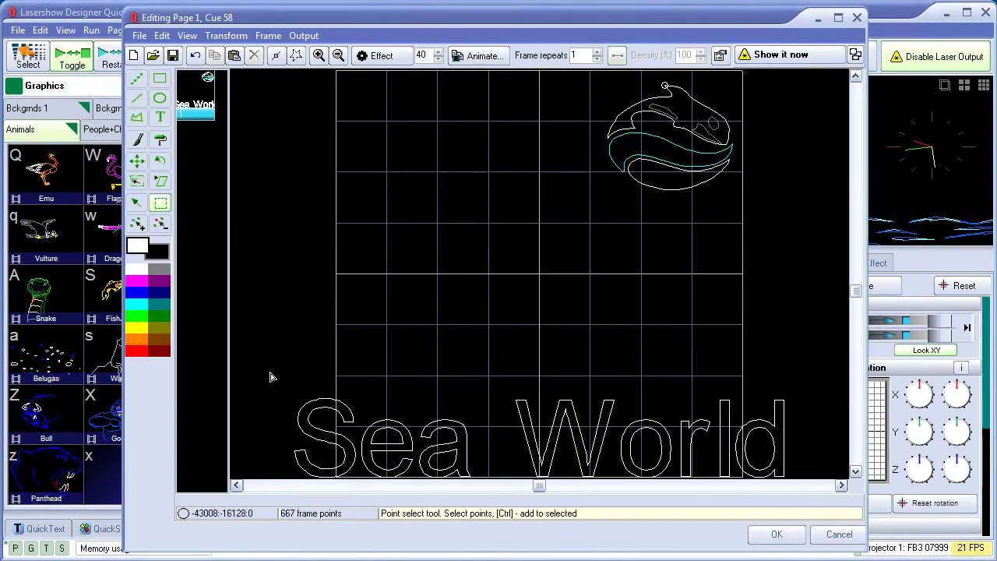
{"action": "left_click_drag", "start_coordinate": [432, 455], "coordinate": [802, 482]}
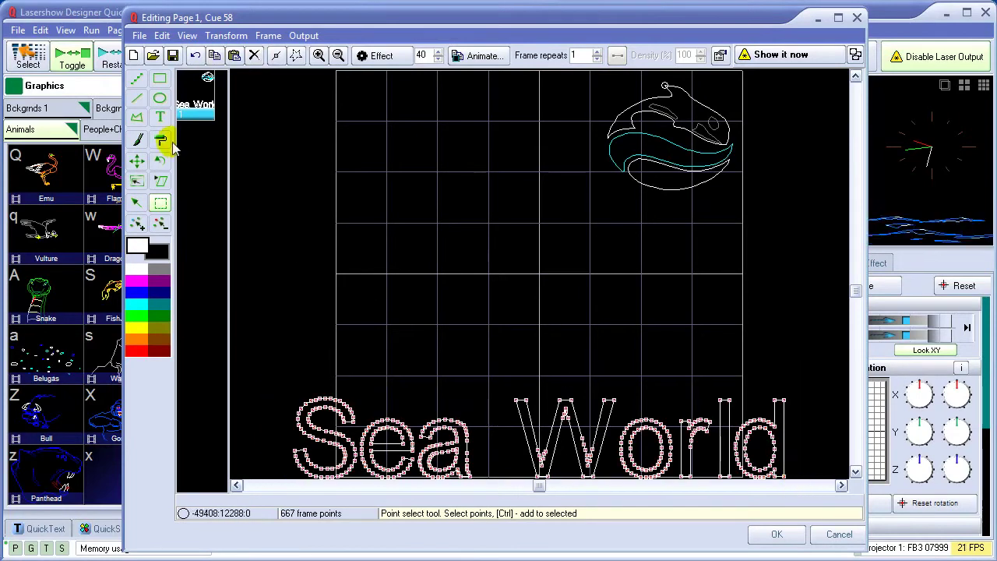
{"action": "left_click", "coordinate": [136, 181]}
{"action": "left_click_drag", "start_coordinate": [292, 477], "coordinate": [417, 451]}
{"action": "left_click_drag", "start_coordinate": [584, 441], "coordinate": [511, 421]}
{"action": "left_click", "coordinate": [141, 293]}
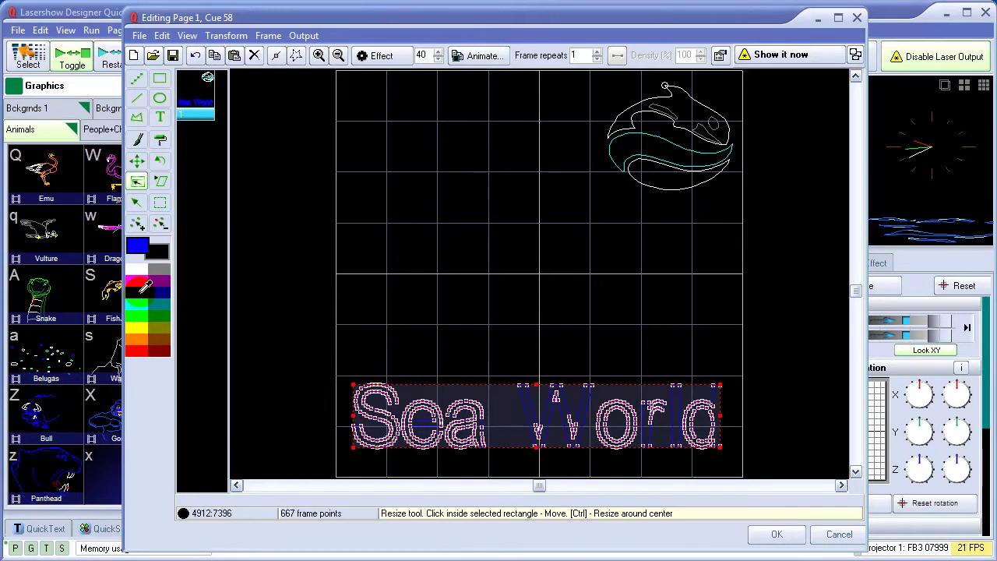
Select the whale, enlarge it and move it to the middle of the frame.
{"action": "left_click", "coordinate": [161, 201]}
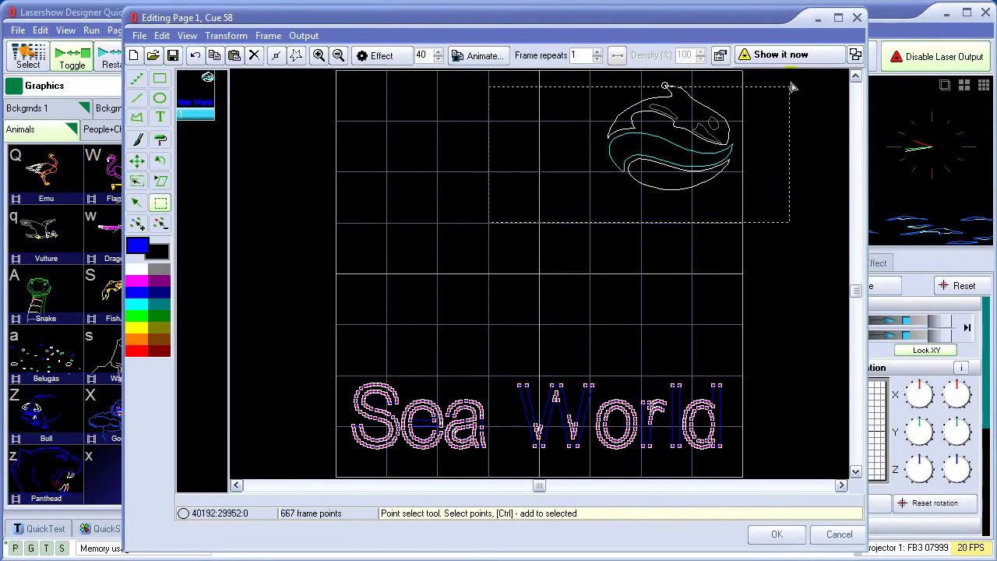
{"action": "left_click_drag", "start_coordinate": [793, 87], "coordinate": [791, 78]}
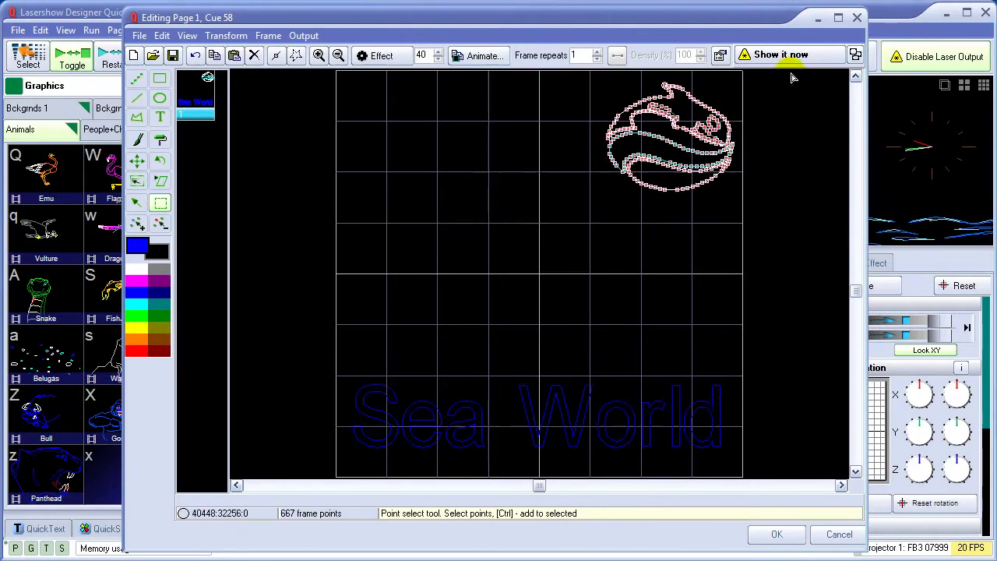
{"action": "left_click", "coordinate": [137, 182]}
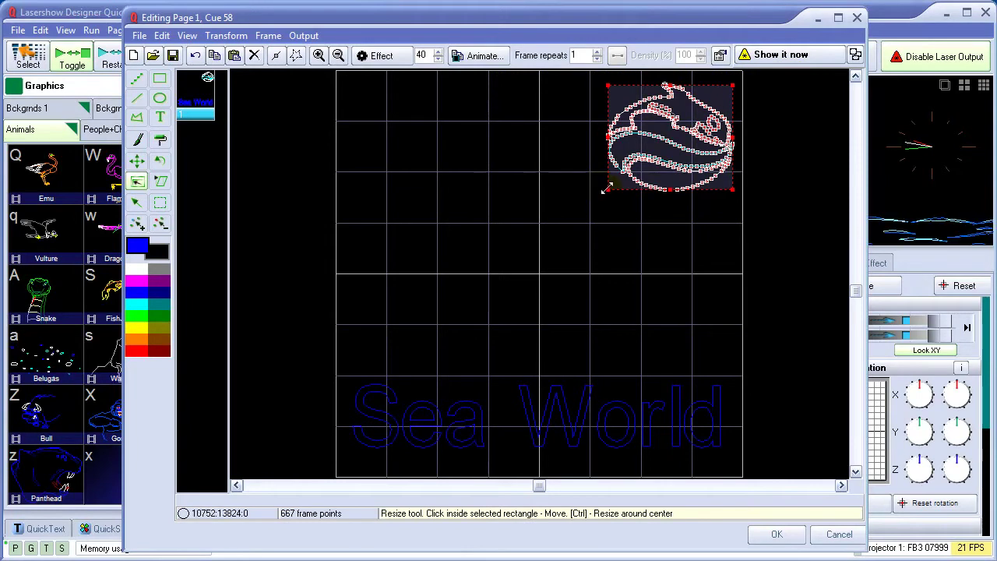
{"action": "left_click_drag", "start_coordinate": [605, 190], "coordinate": [516, 238]}
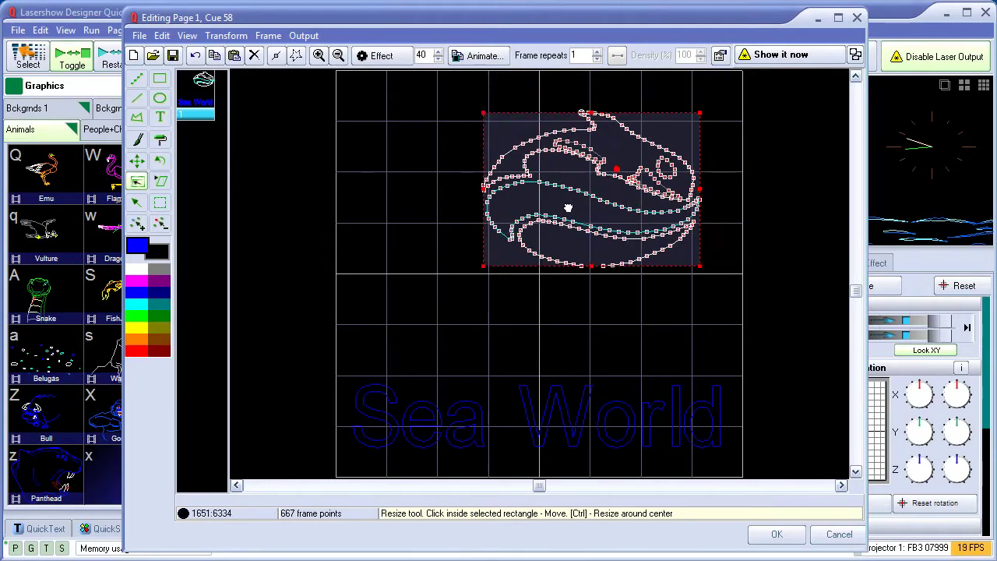
{"action": "left_click_drag", "start_coordinate": [567, 208], "coordinate": [460, 238]}
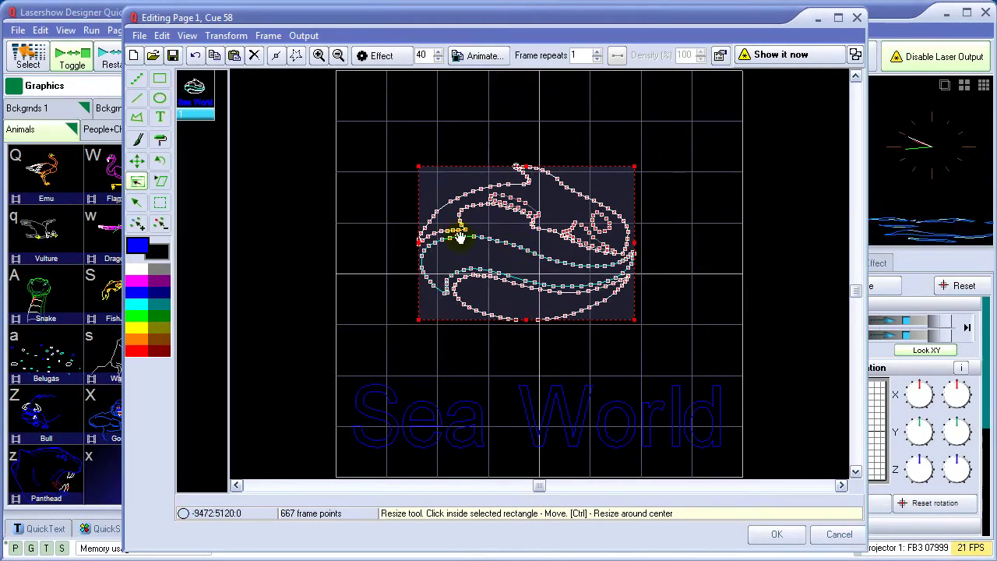
Shear the whale diagonally by pulling its bottom-left and top-right corners outward.
{"action": "left_click", "coordinate": [161, 182]}
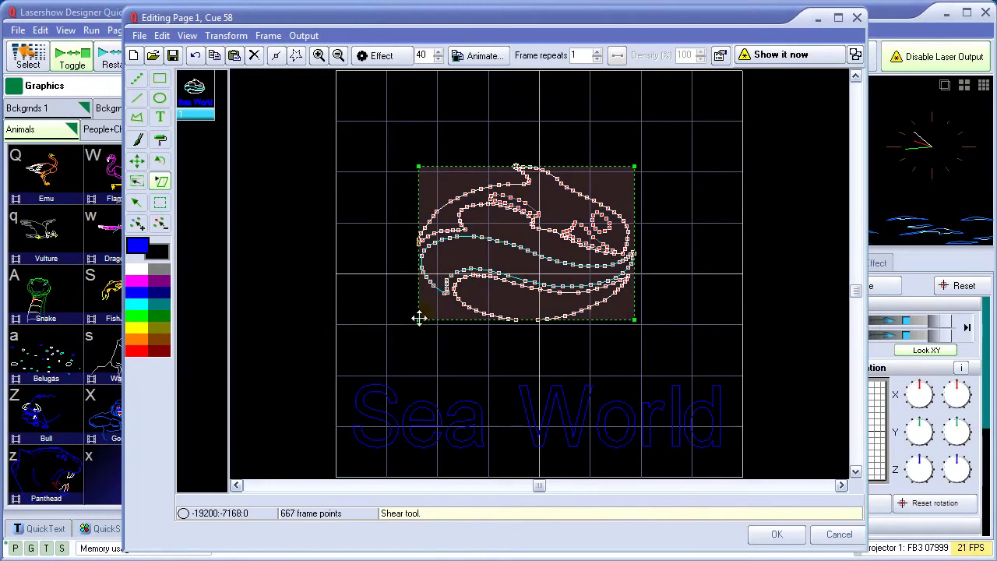
{"action": "left_click_drag", "start_coordinate": [419, 318], "coordinate": [347, 358]}
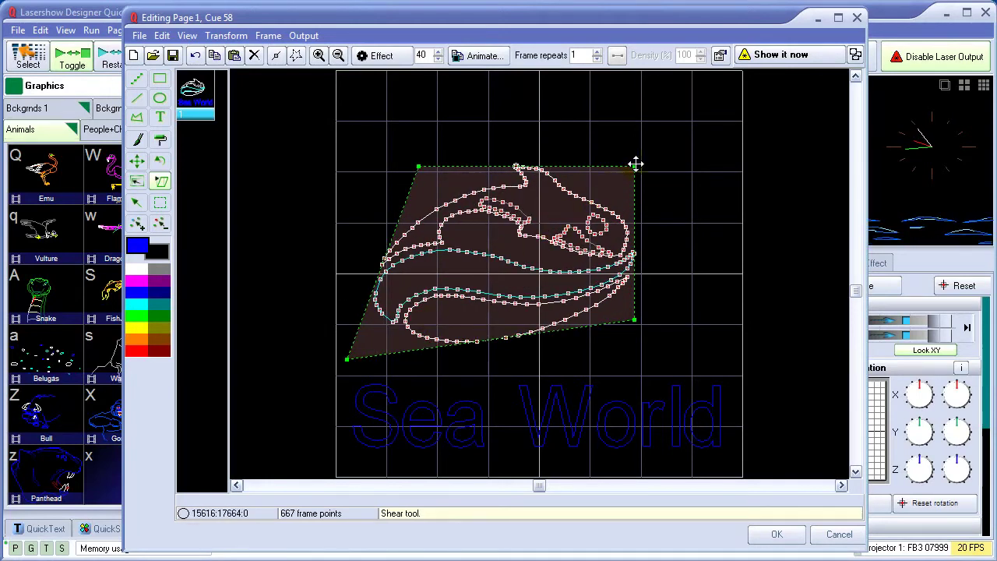
{"action": "left_click_drag", "start_coordinate": [635, 164], "coordinate": [711, 97]}
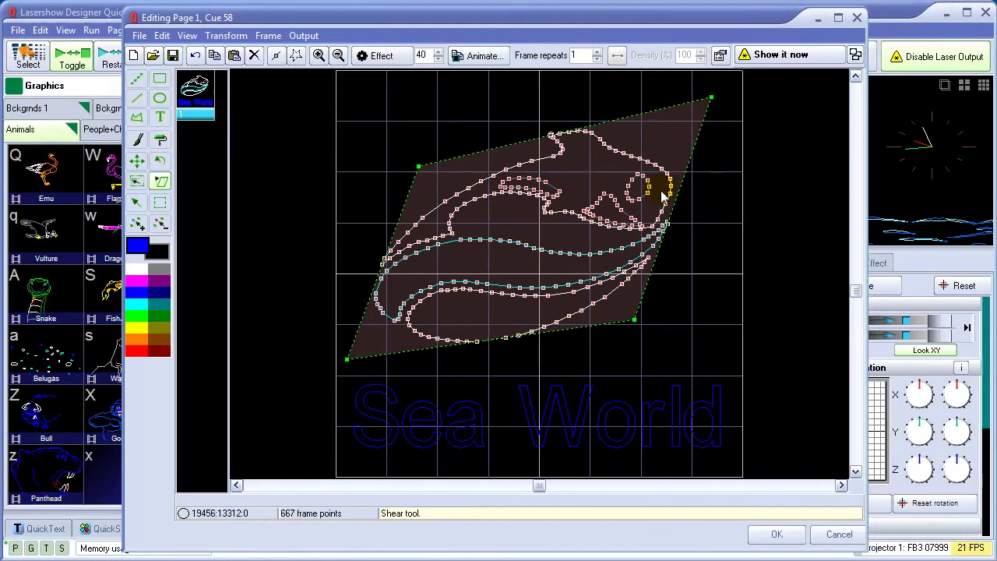
Apply the Write In effect and check frames 27 and 40 of the animation.
{"action": "left_click", "coordinate": [387, 58]}
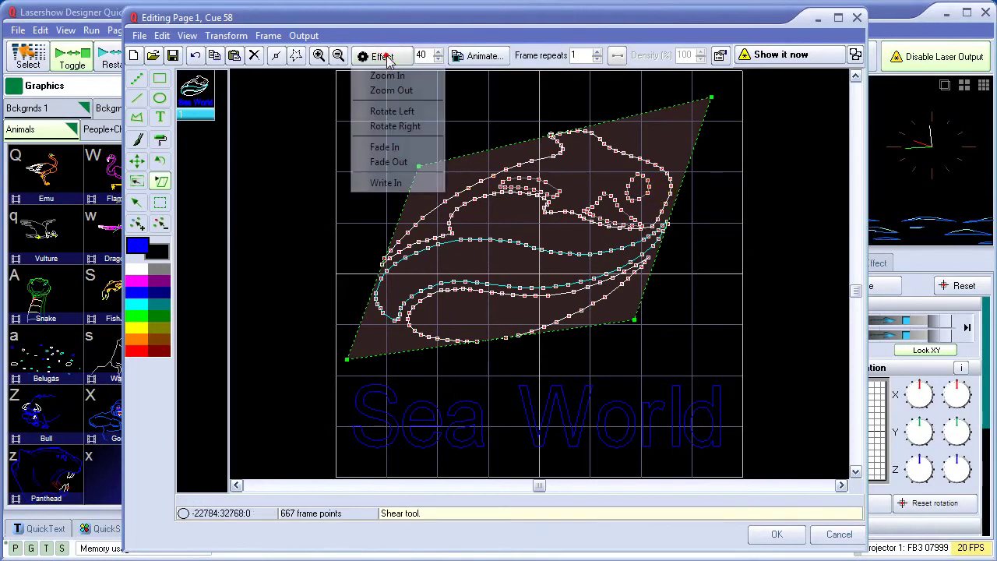
{"action": "left_click", "coordinate": [387, 183]}
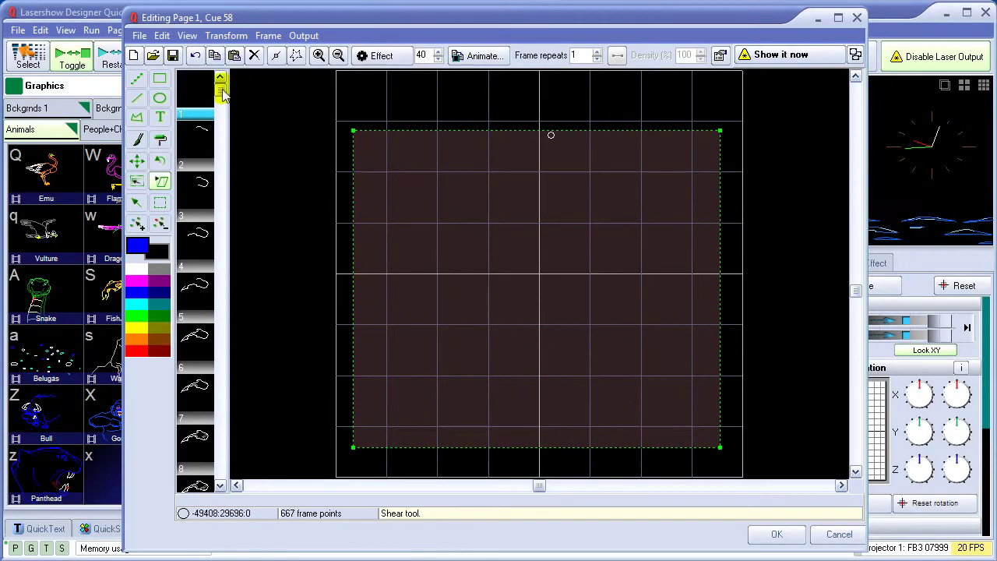
{"action": "left_click_drag", "start_coordinate": [222, 91], "coordinate": [222, 296]}
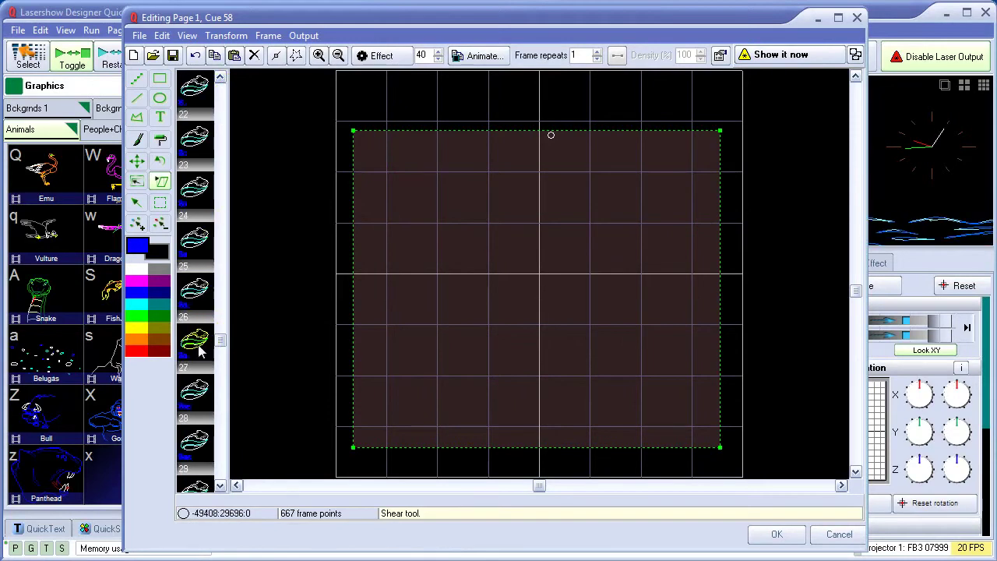
{"action": "left_click", "coordinate": [200, 351]}
{"action": "left_click_drag", "start_coordinate": [221, 340], "coordinate": [221, 467]}
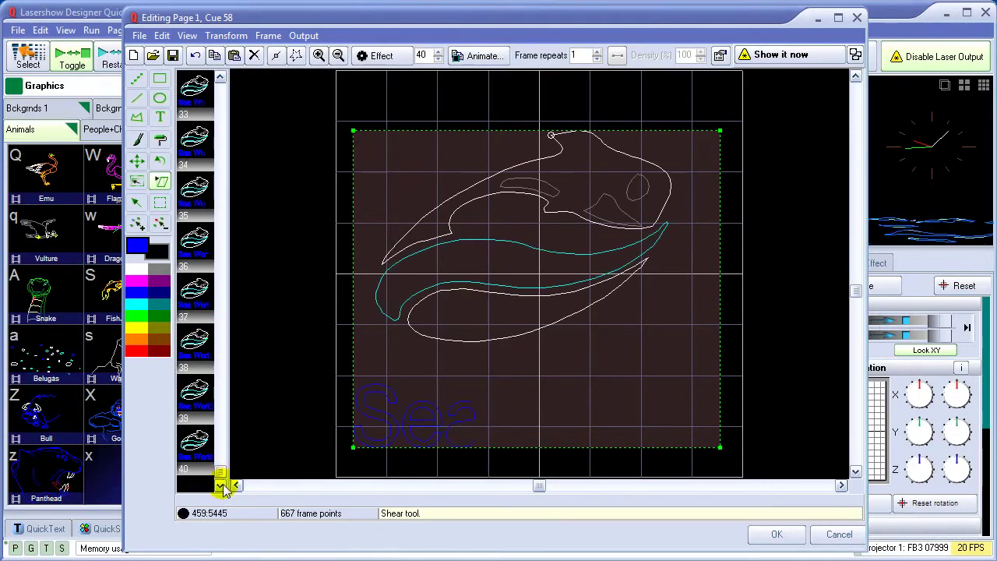
{"action": "left_click", "coordinate": [193, 458]}
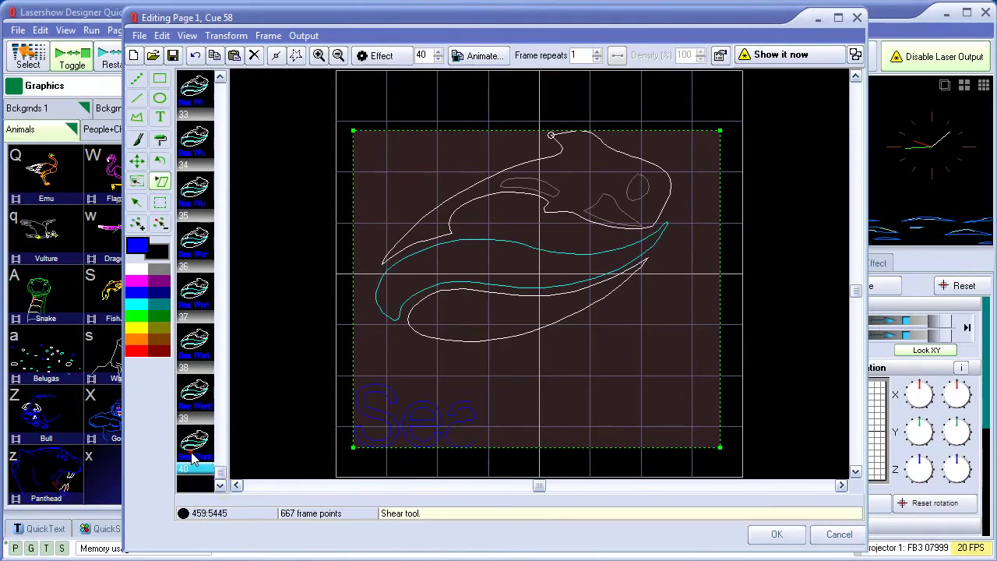
Preview the draw-in animation on the lasers, stop it, and save back to Cue 58.
{"action": "left_click", "coordinate": [793, 56]}
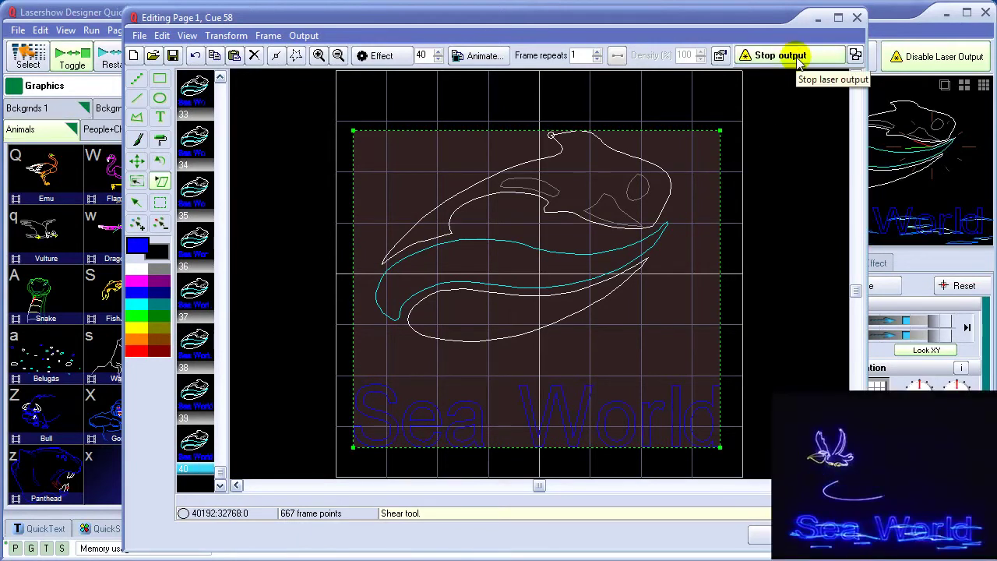
{"action": "left_click", "coordinate": [796, 58]}
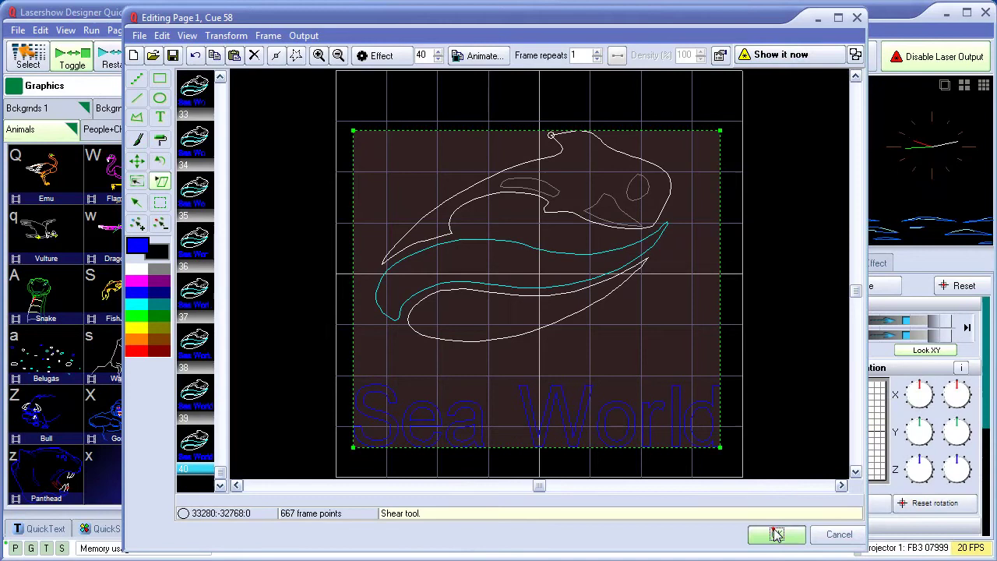
{"action": "left_click", "coordinate": [771, 533]}
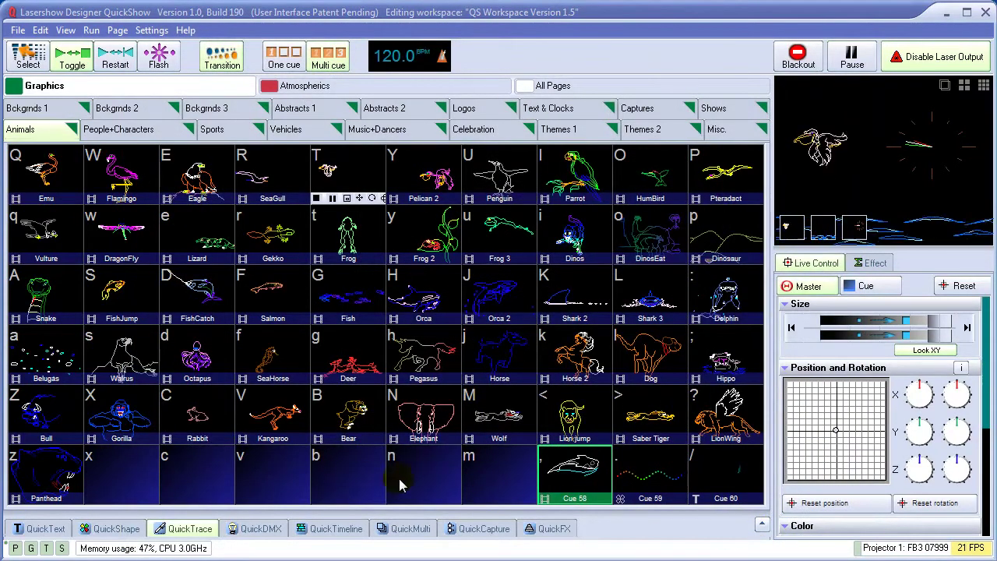
Load Showtime Tutorial.wav into QuickTimeline and show the Themes 2 cues in Select mode.
{"action": "left_click", "coordinate": [324, 532]}
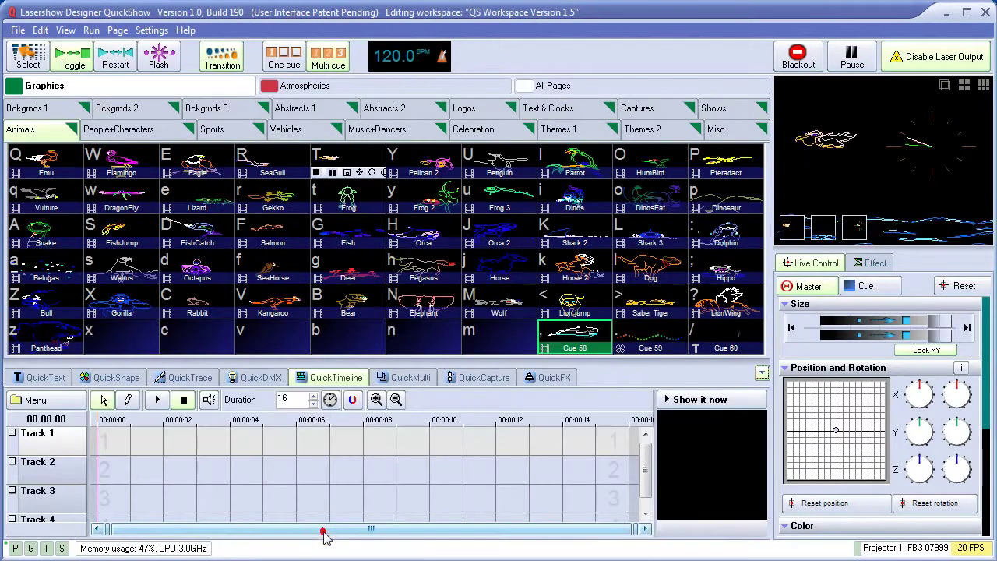
{"action": "left_click", "coordinate": [211, 401]}
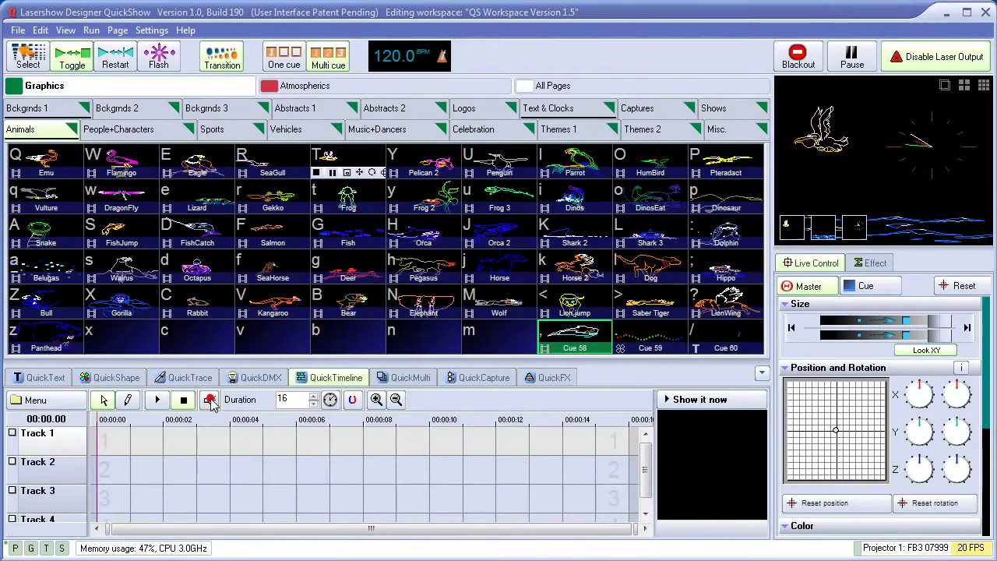
{"action": "left_click", "coordinate": [434, 241]}
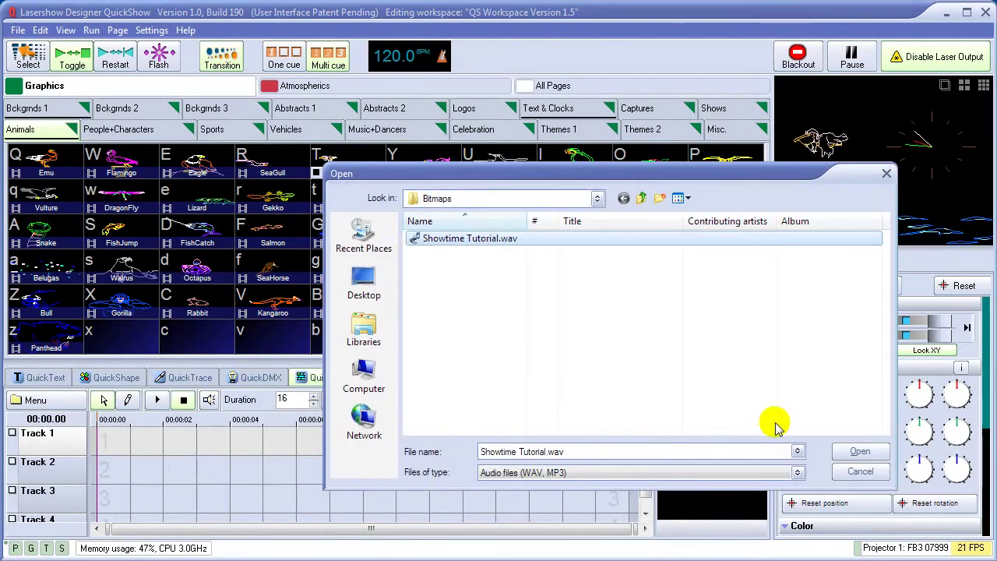
{"action": "left_click", "coordinate": [859, 451]}
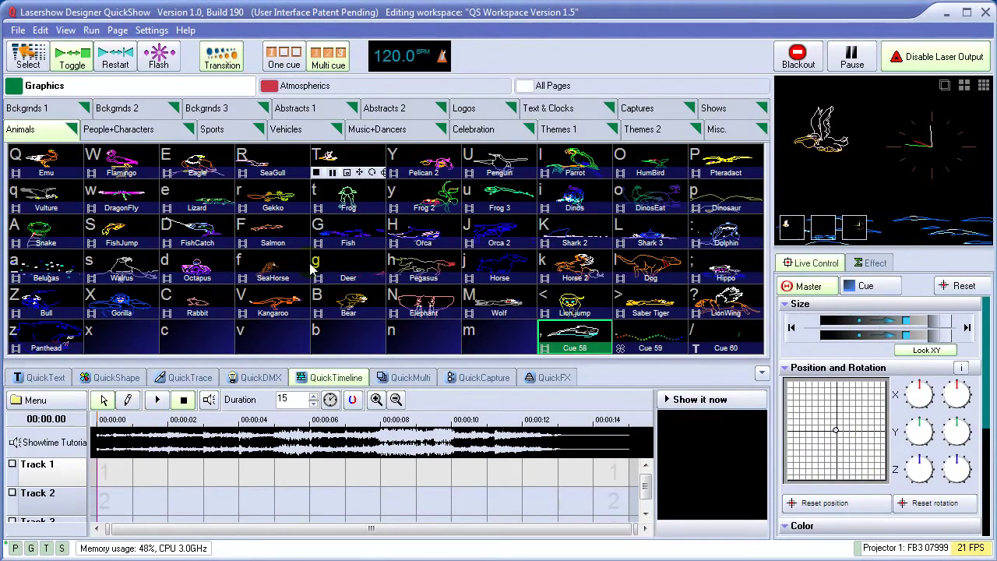
{"action": "left_click", "coordinate": [640, 130]}
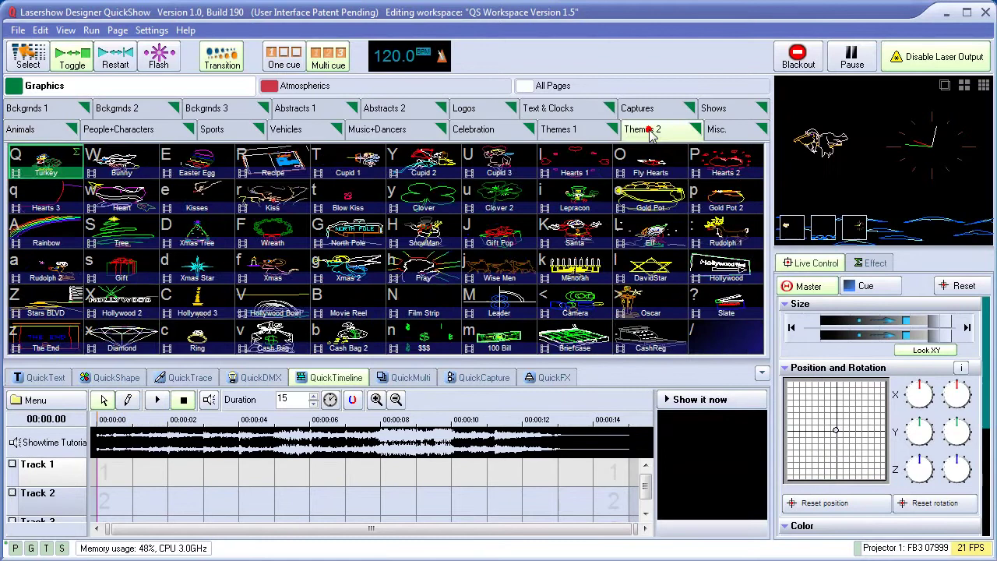
{"action": "left_click", "coordinate": [28, 55]}
Place the Diamond cue at the start of Track 1 and Hearts 1 on Track 2.
{"action": "left_click", "coordinate": [129, 341]}
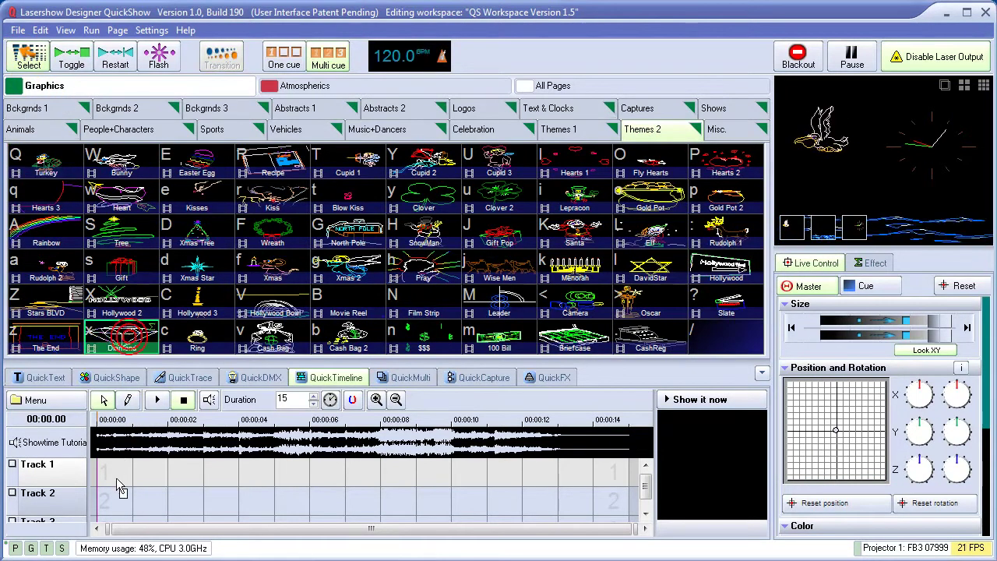
{"action": "left_click_drag", "start_coordinate": [121, 487], "coordinate": [282, 479]}
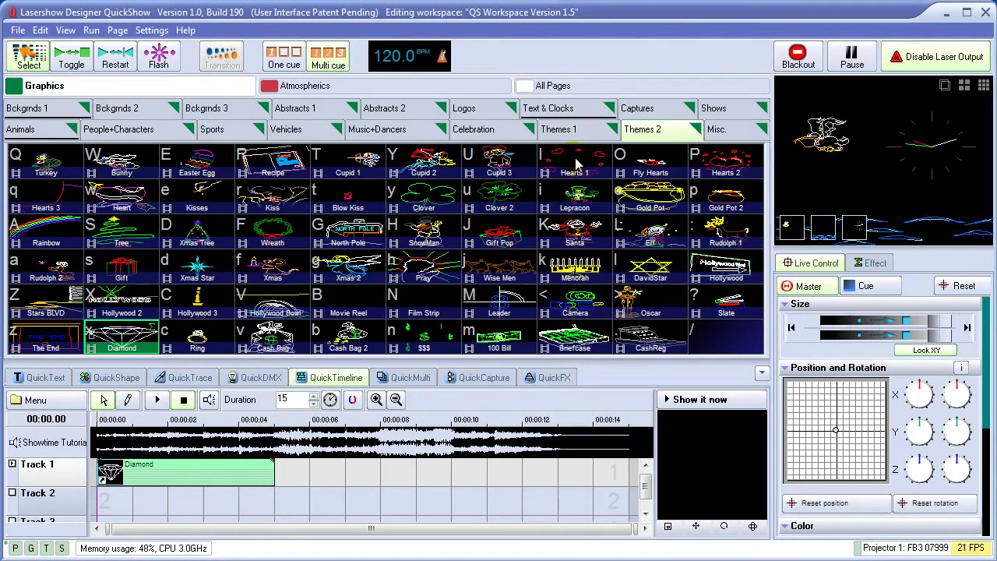
{"action": "left_click_drag", "start_coordinate": [576, 163], "coordinate": [243, 511]}
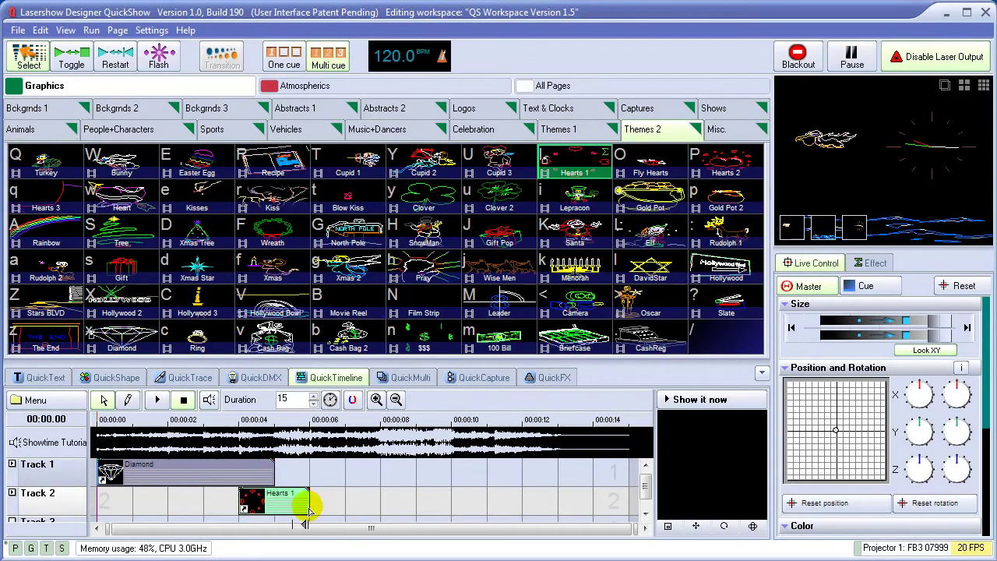
Stretch Hearts 1 to about 8 seconds and scrub through its crossfade with Diamond.
{"action": "left_click_drag", "start_coordinate": [308, 510], "coordinate": [406, 508]}
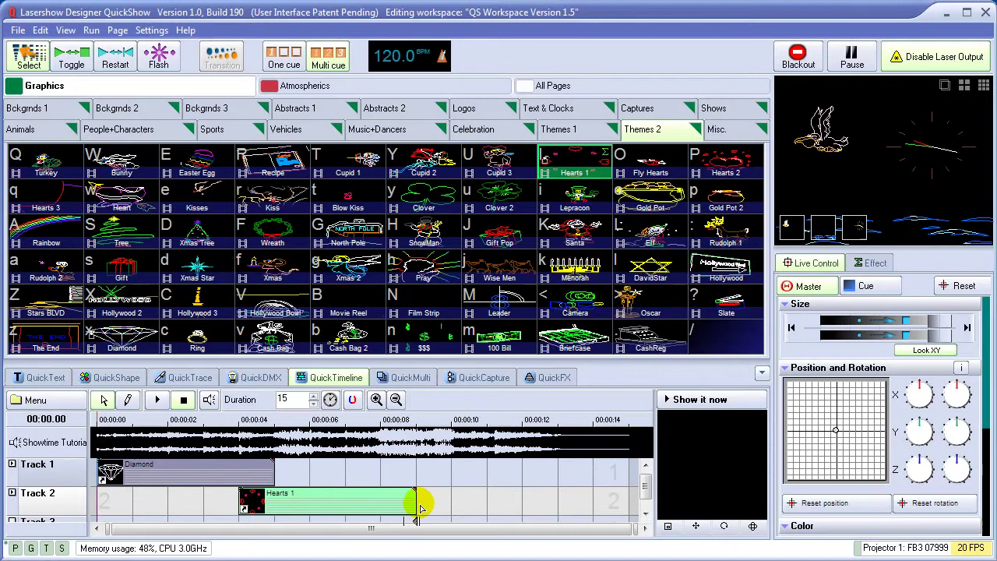
{"action": "left_click_drag", "start_coordinate": [239, 413], "coordinate": [296, 421]}
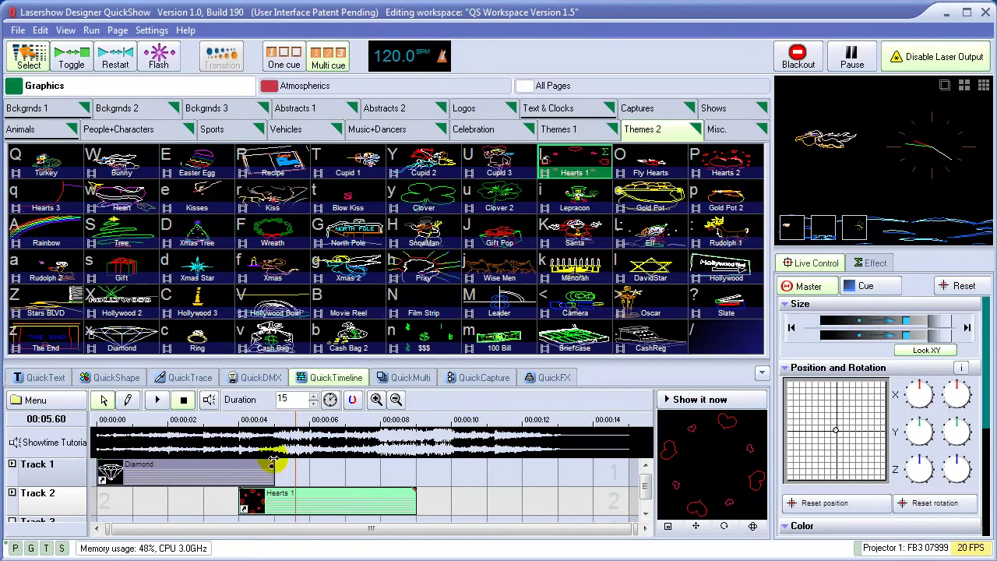
{"action": "left_click", "coordinate": [271, 462]}
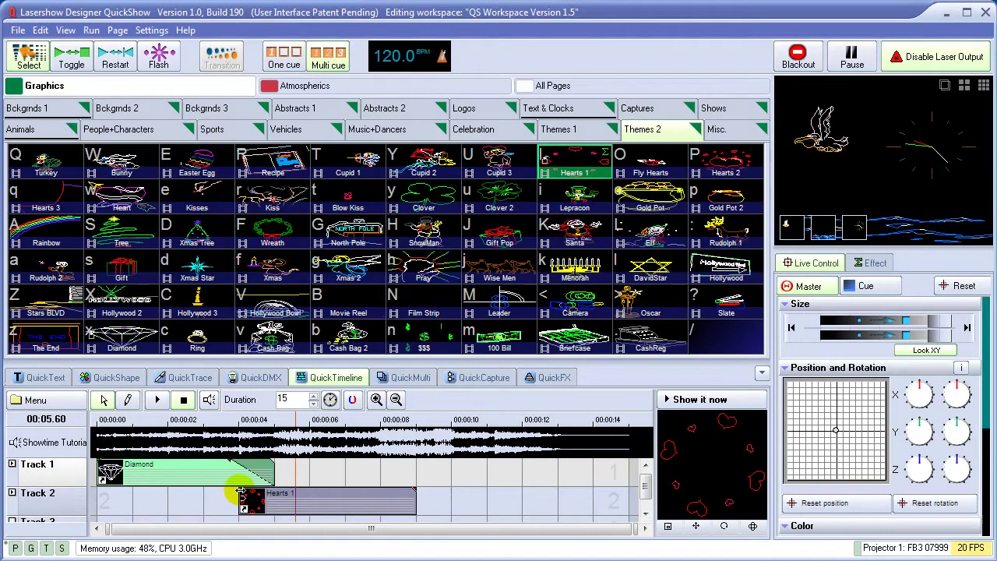
{"action": "left_click", "coordinate": [241, 491]}
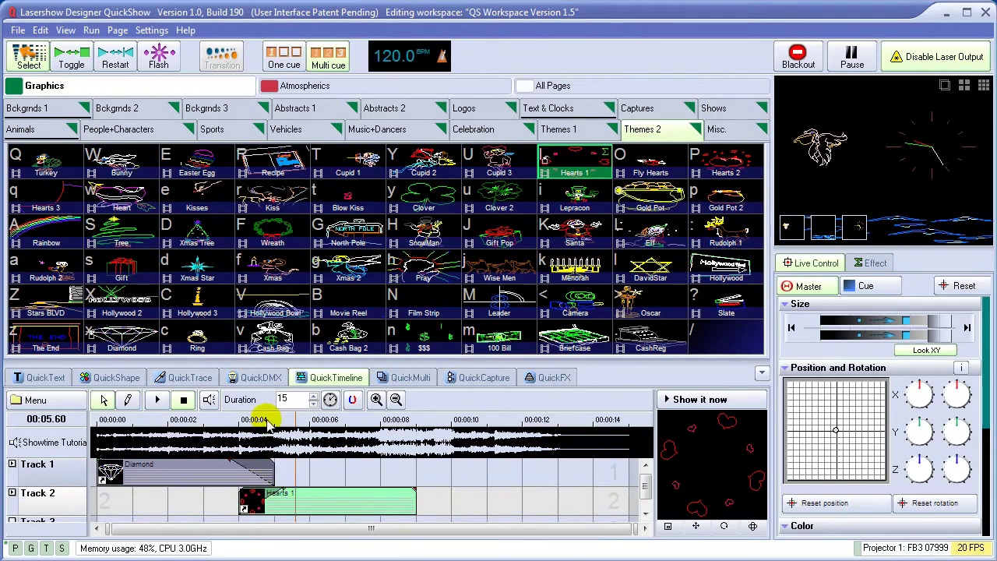
{"action": "left_click_drag", "start_coordinate": [266, 419], "coordinate": [426, 440]}
Place the Hearts 2 cue on Track 3 starting near 8 seconds.
{"action": "left_click_drag", "start_coordinate": [643, 485], "coordinate": [647, 500]}
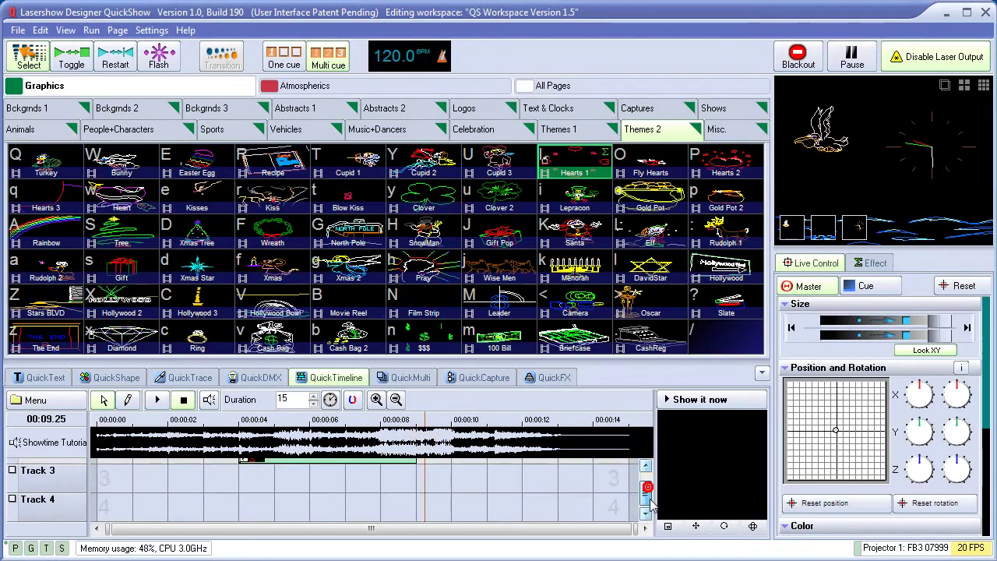
{"action": "left_click", "coordinate": [731, 174]}
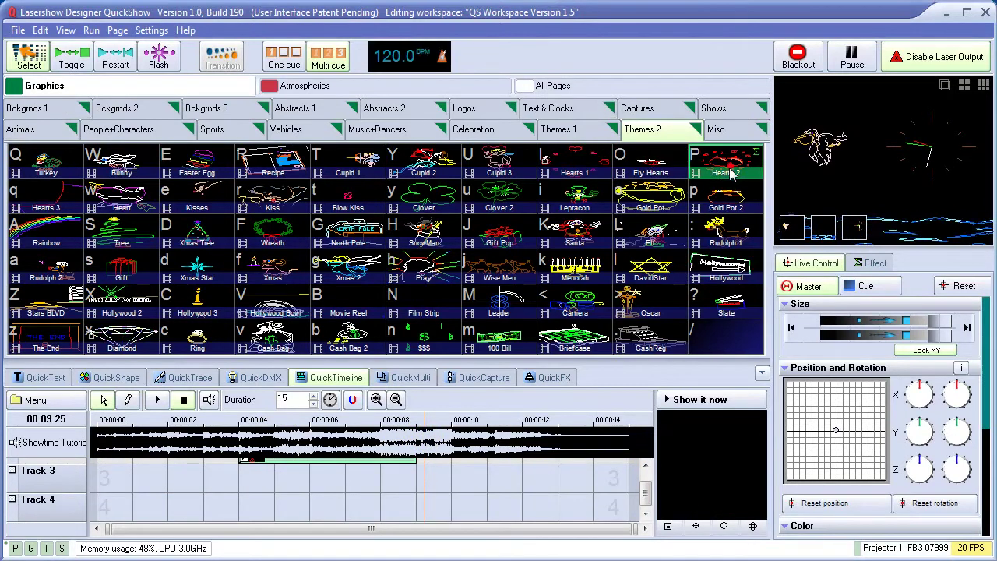
{"action": "left_click", "coordinate": [395, 478]}
{"action": "left_click_drag", "start_coordinate": [387, 481], "coordinate": [628, 476]}
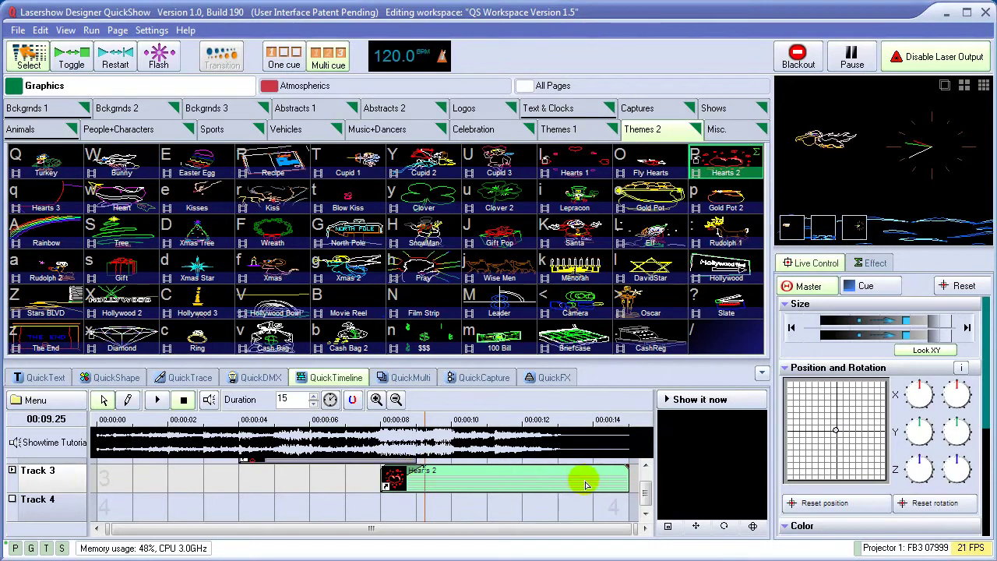
Preview the Hearts 1 to Hearts 2 transition around 6.9 seconds, then rewind to the start.
{"action": "scroll", "coordinate": [647, 490], "scroll_direction": "up", "scroll_amount": 2}
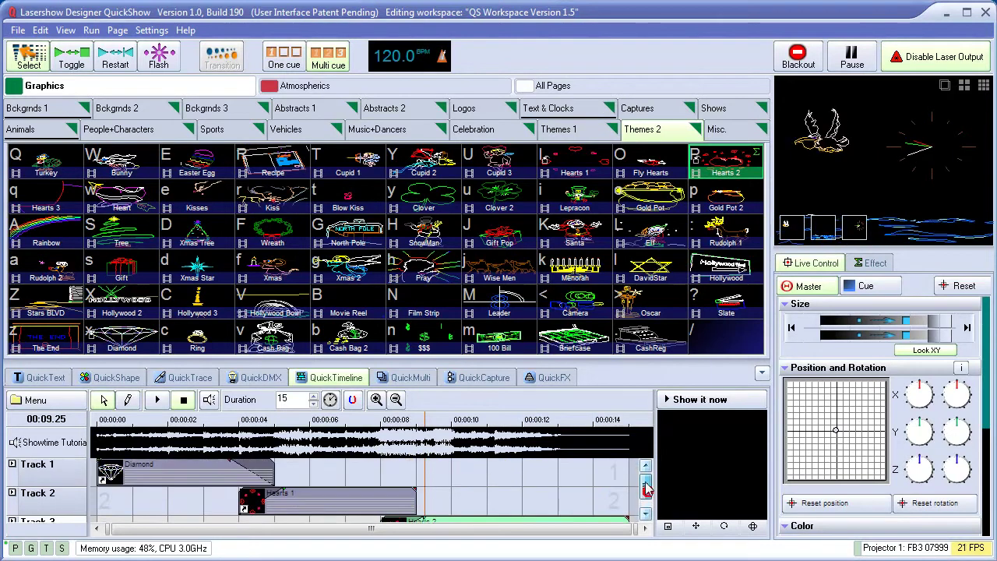
{"action": "left_click", "coordinate": [414, 492]}
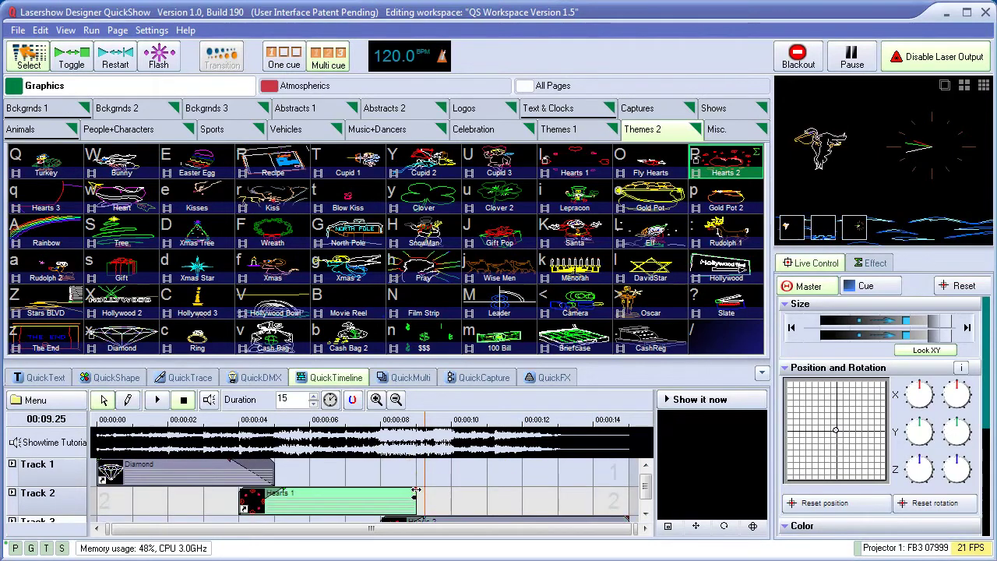
{"action": "left_click", "coordinate": [339, 423]}
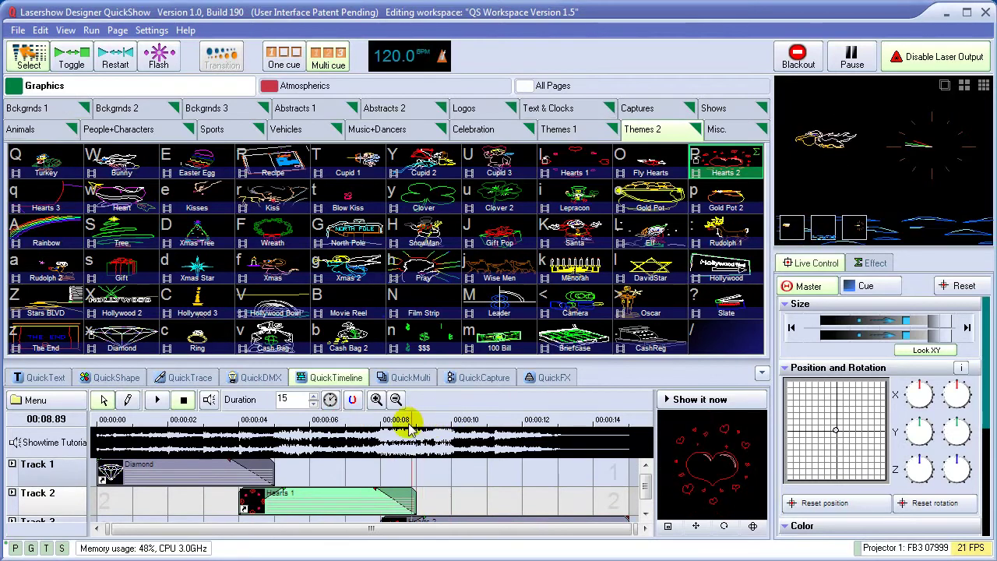
{"action": "left_click_drag", "start_coordinate": [330, 426], "coordinate": [151, 420]}
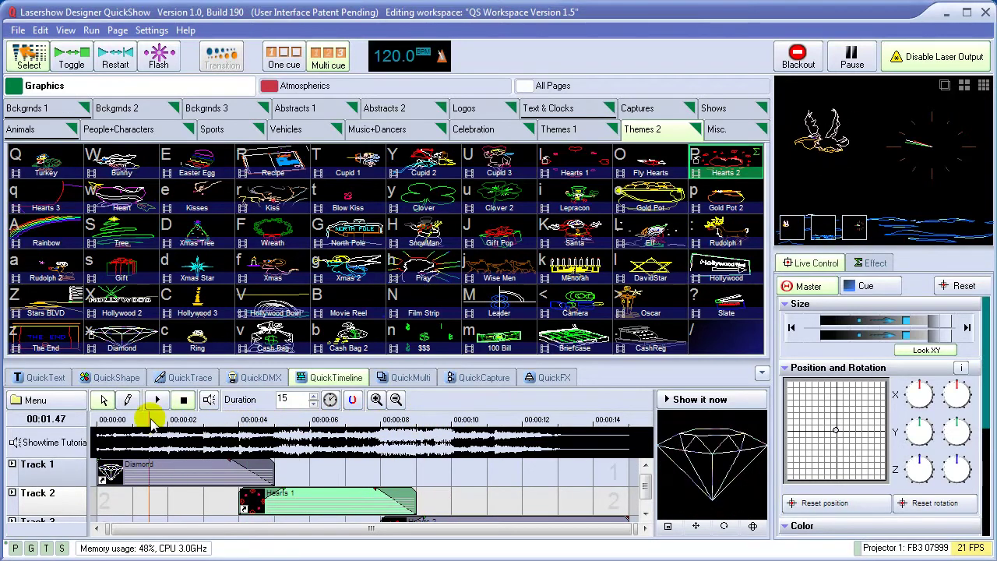
Play the Diamond-to-Hearts timeline show out to the lasers, then close the live output view.
{"action": "left_click", "coordinate": [157, 402]}
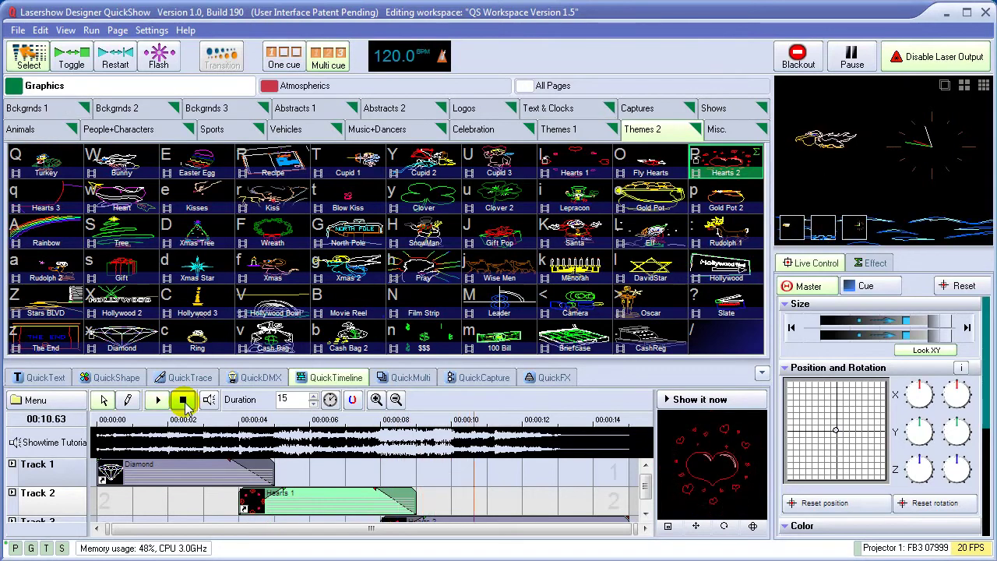
{"action": "left_click", "coordinate": [699, 400]}
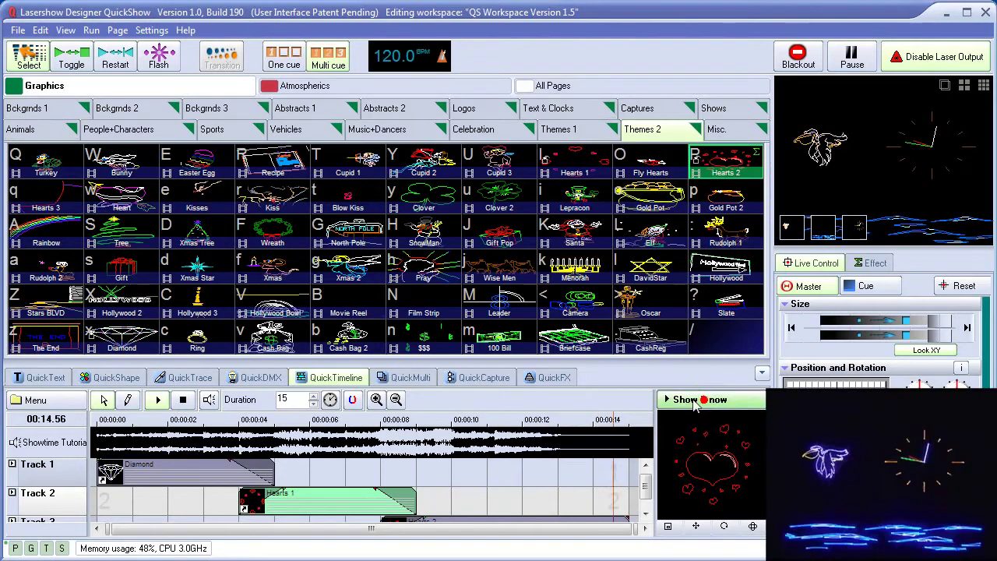
{"action": "left_click", "coordinate": [158, 399]}
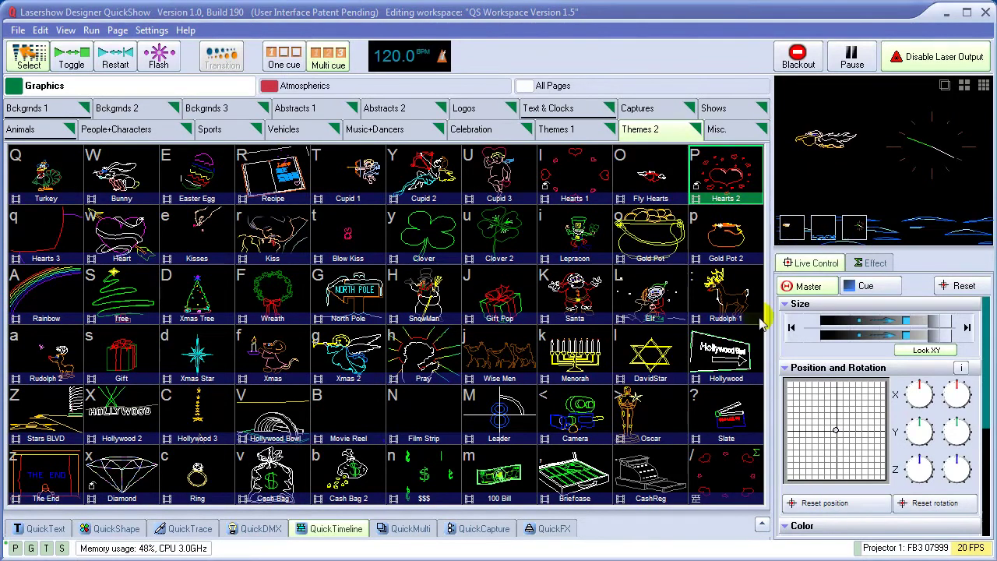
Black out the output and start the Diamond cue from Atmospherics Statics.
{"action": "left_click", "coordinate": [799, 63]}
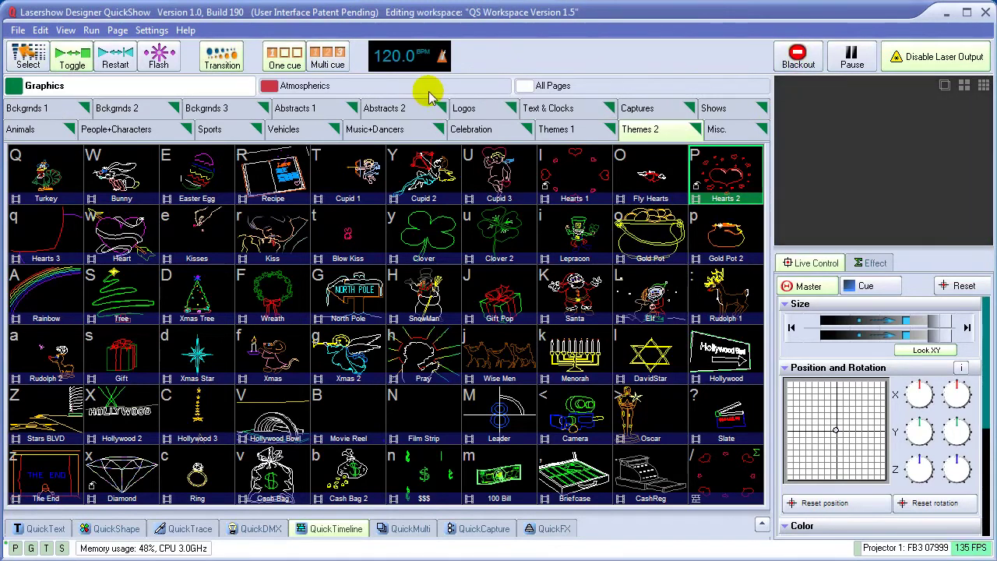
{"action": "left_click", "coordinate": [428, 86]}
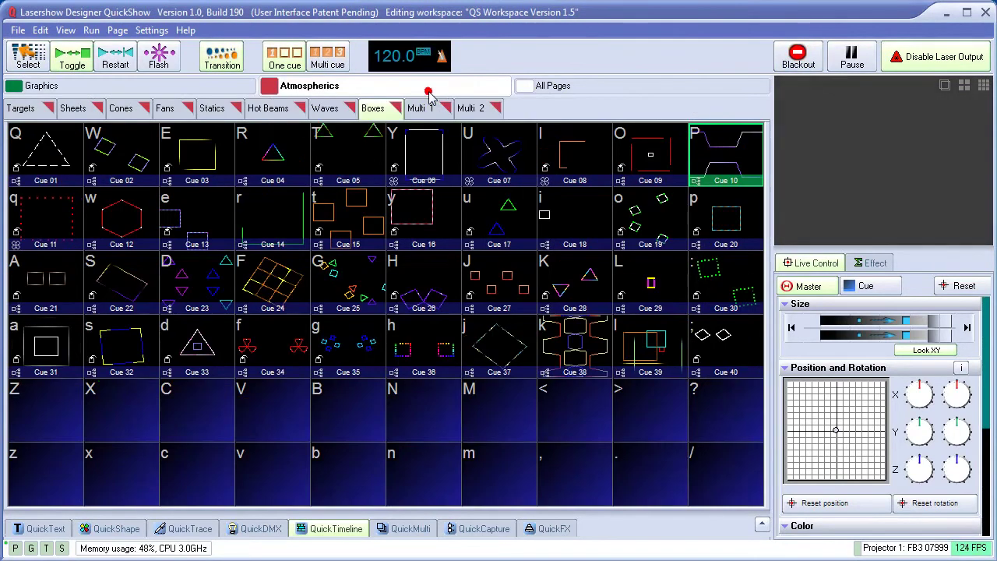
{"action": "left_click", "coordinate": [211, 110]}
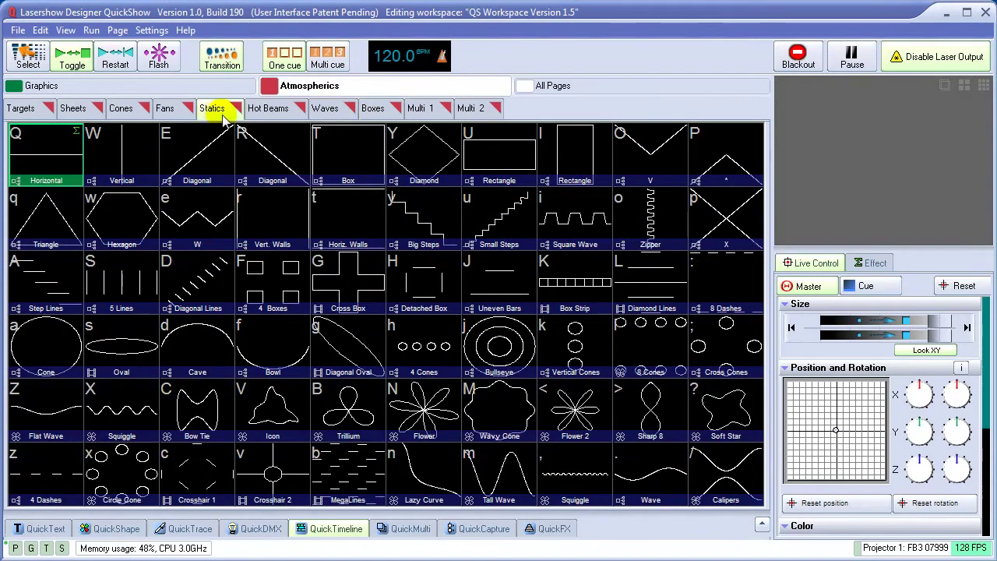
{"action": "left_click", "coordinate": [409, 159]}
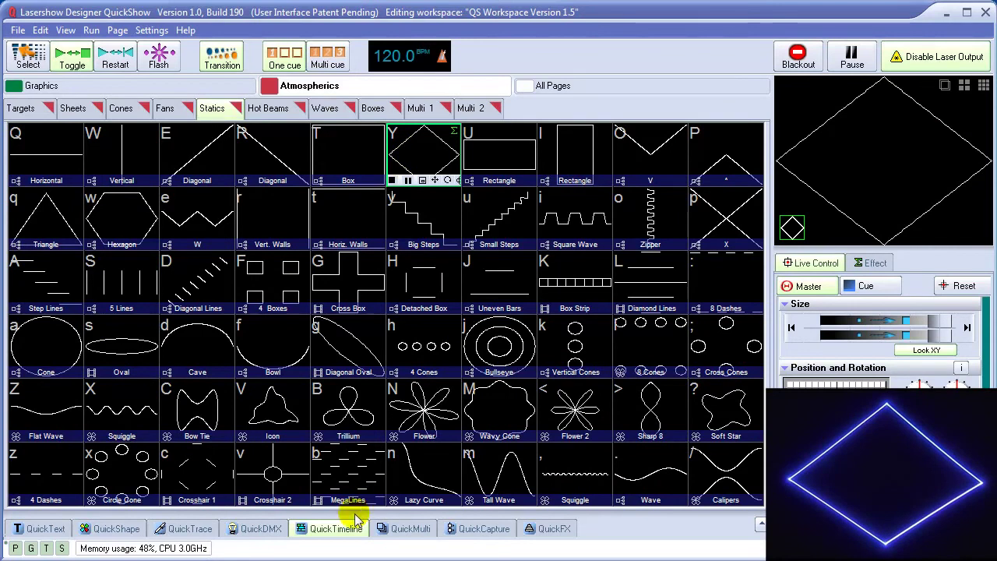
Layer B/V colour, Chop intensity and Swirl structure QuickFX onto the Diamond.
{"action": "left_click", "coordinate": [551, 528]}
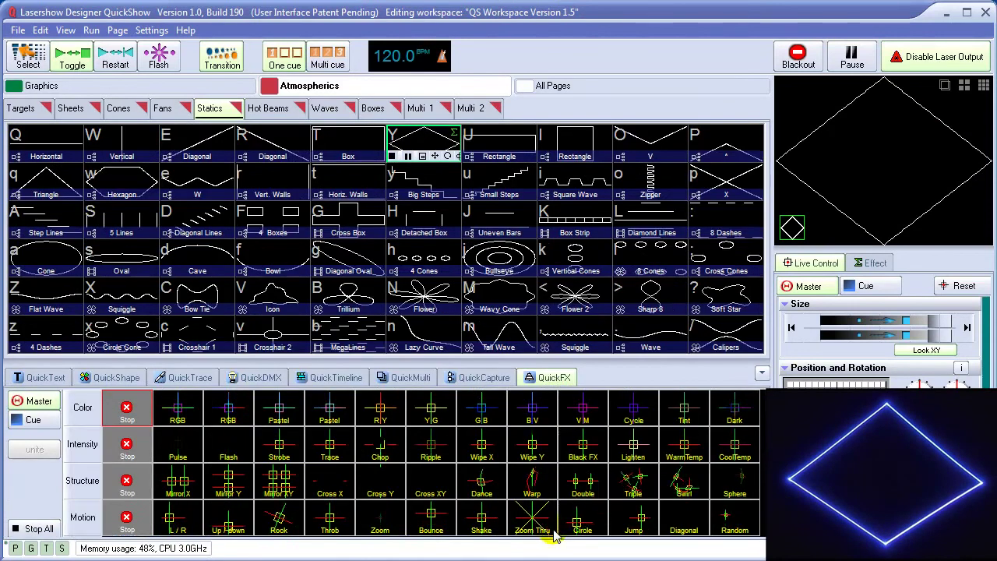
{"action": "left_click", "coordinate": [533, 409]}
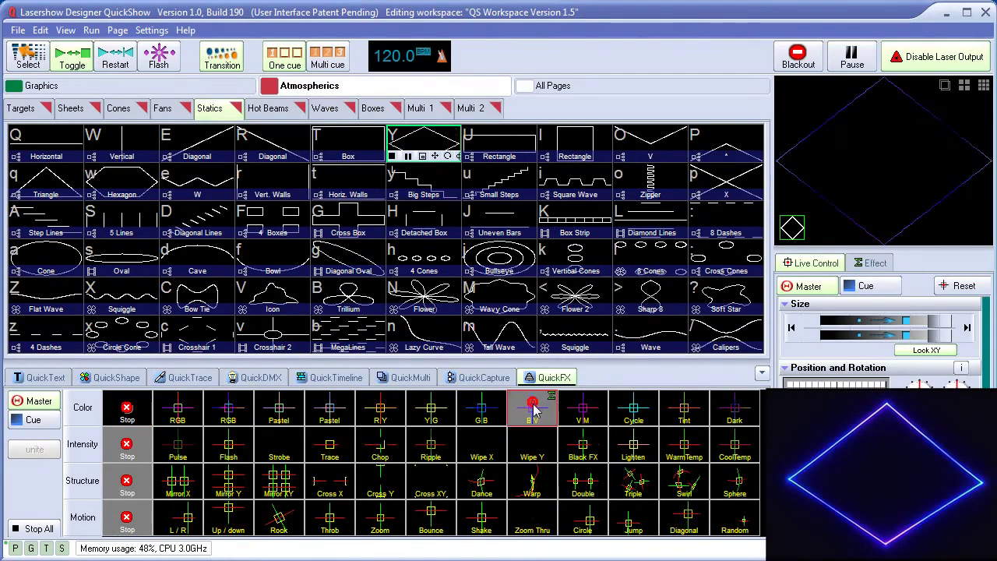
{"action": "left_click", "coordinate": [381, 449]}
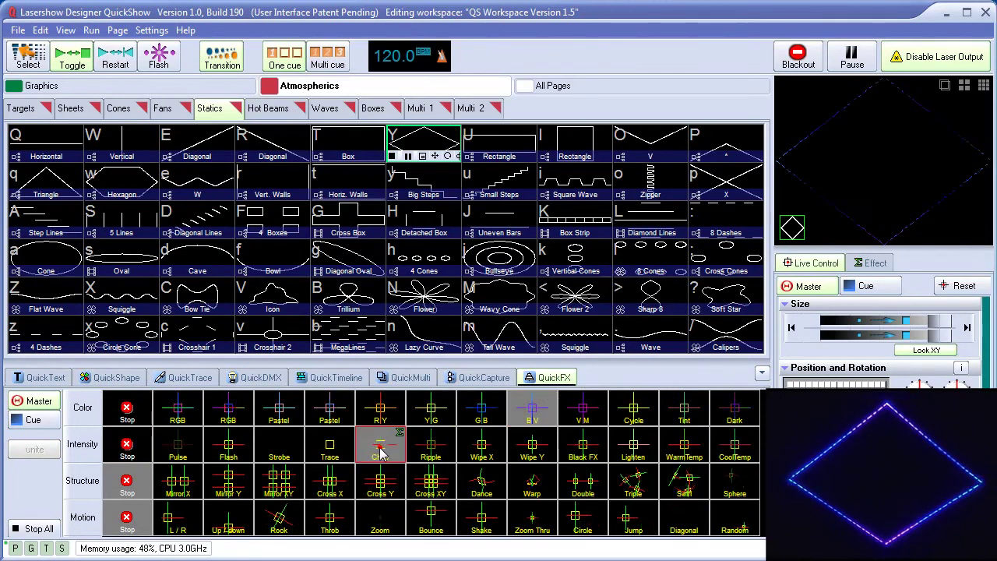
{"action": "left_click", "coordinate": [684, 489]}
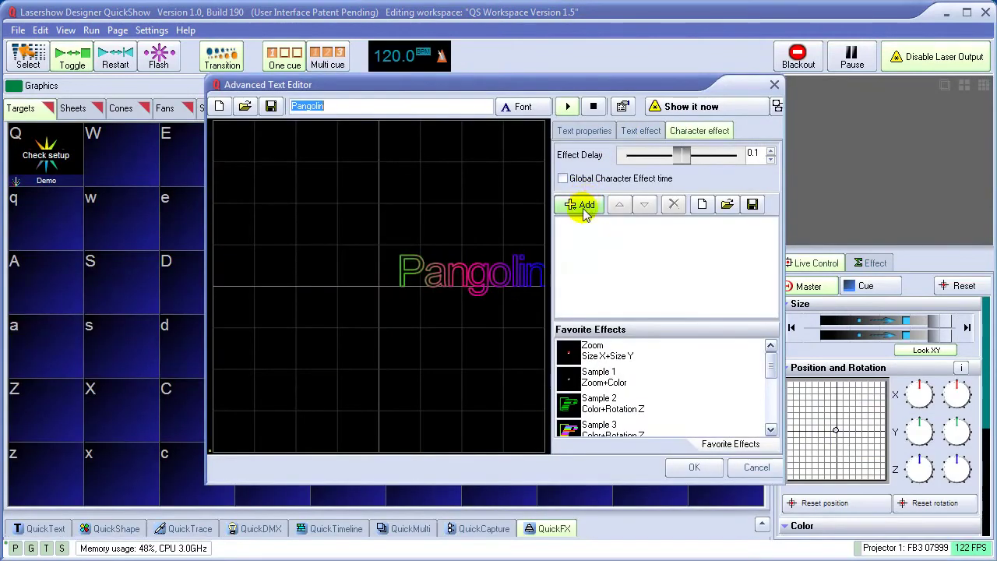
Add an oscillating Rota Z character effect to the Pangolin text.
{"action": "left_click", "coordinate": [583, 206]}
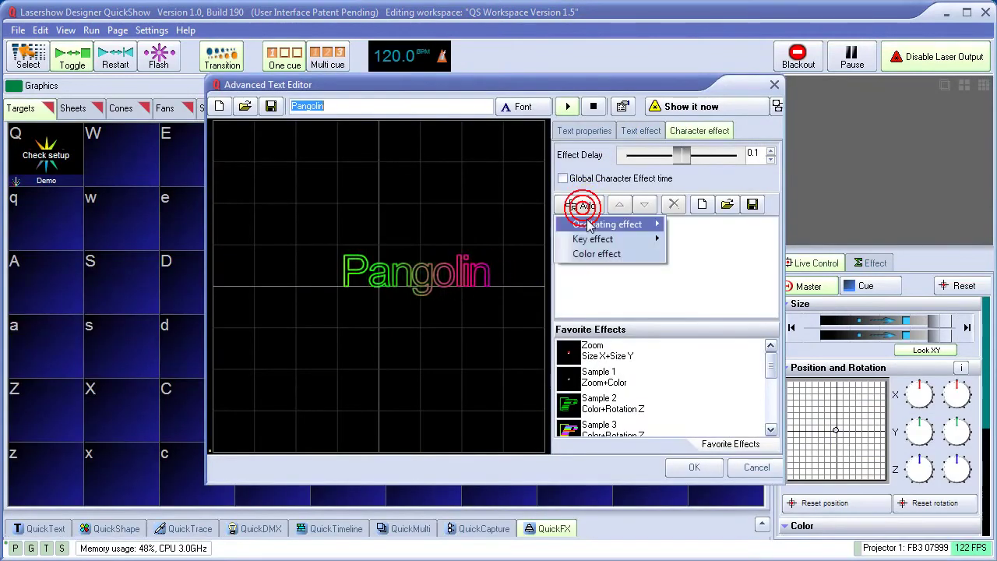
{"action": "mouse_move", "coordinate": [588, 225]}
{"action": "left_click", "coordinate": [736, 320]}
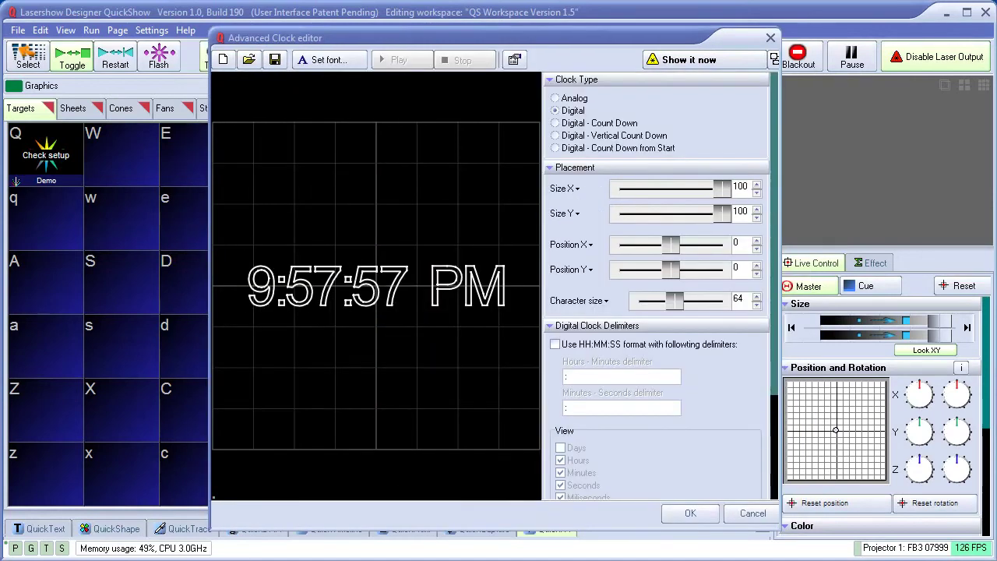
Switch the clock to Digital - Count Down from Start and play its 60-second countdown.
{"action": "left_click", "coordinate": [554, 149]}
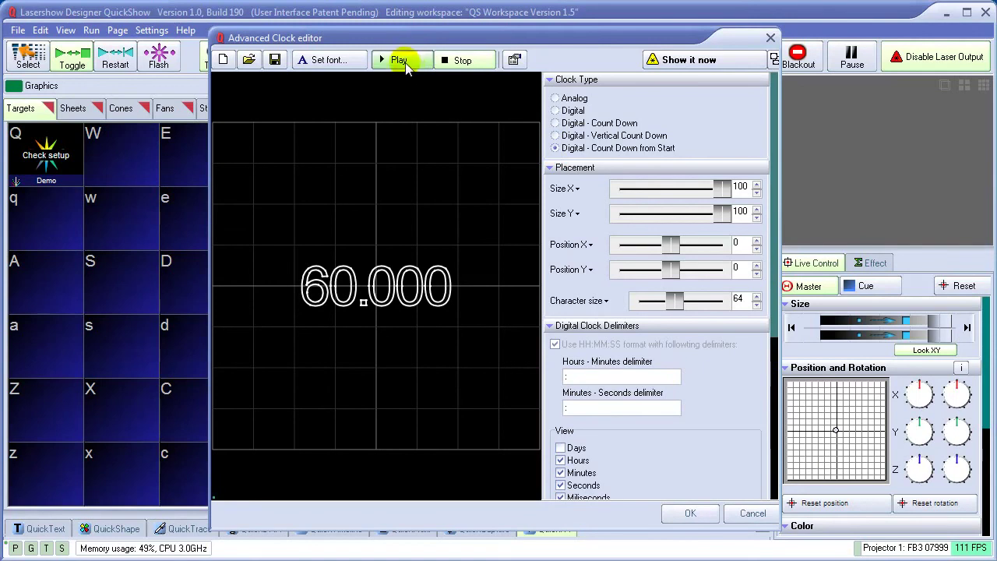
{"action": "left_click", "coordinate": [400, 61]}
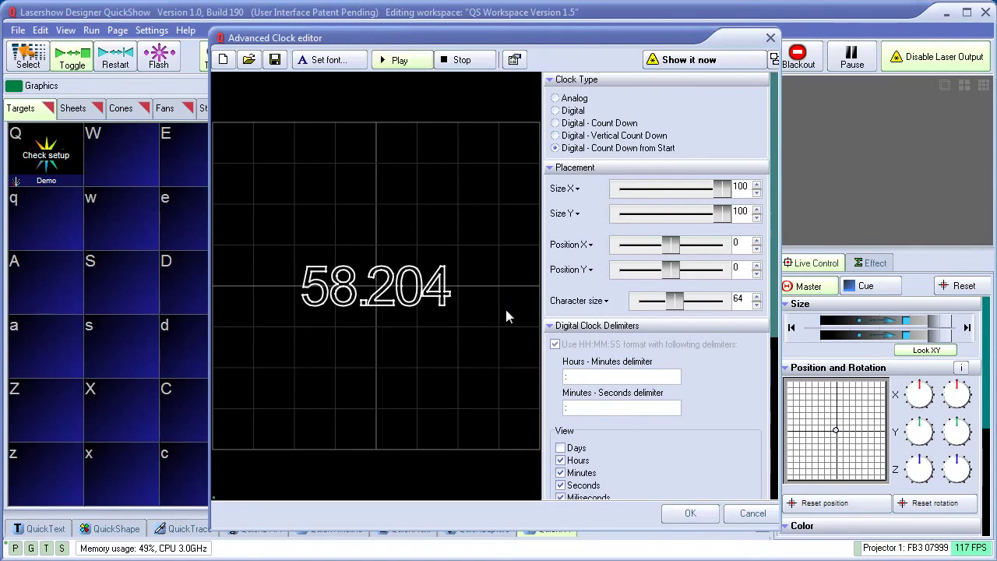